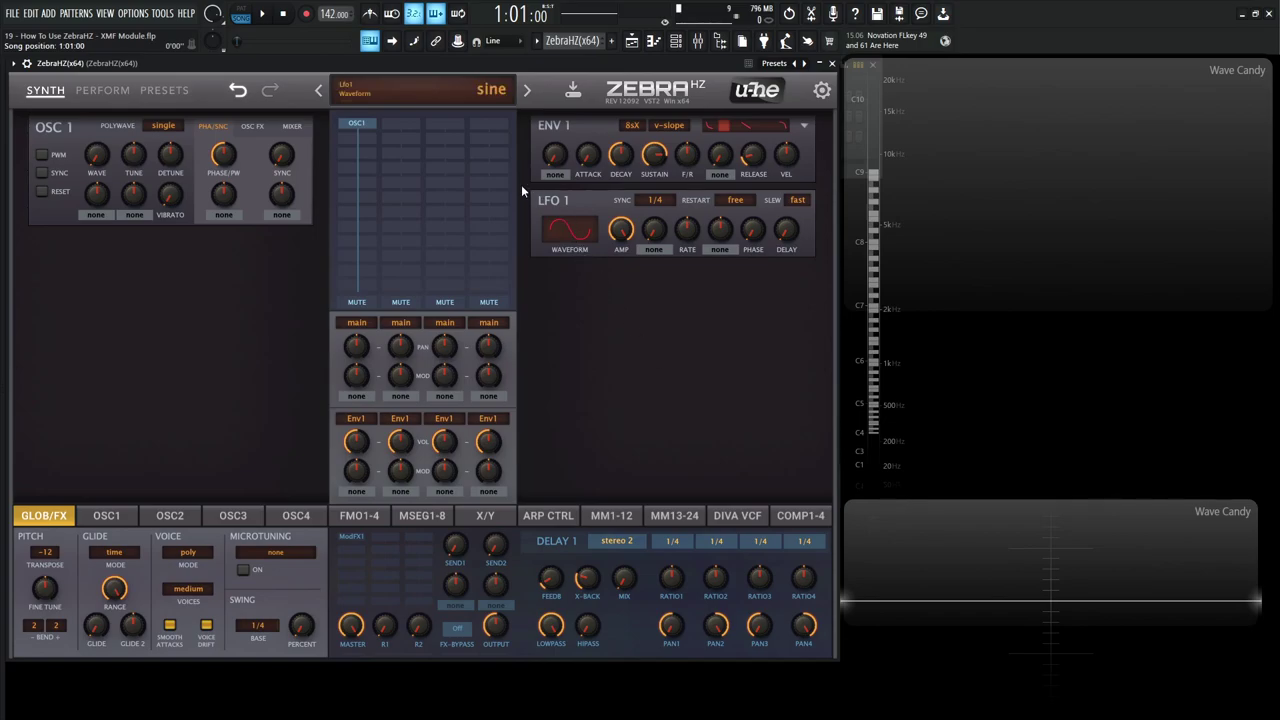
Step: Reset Zebra HZ to the init patch and insert an XMF1 filter (LP4) right after OSC1
{"action": "left_click", "coordinate": [413, 90]}
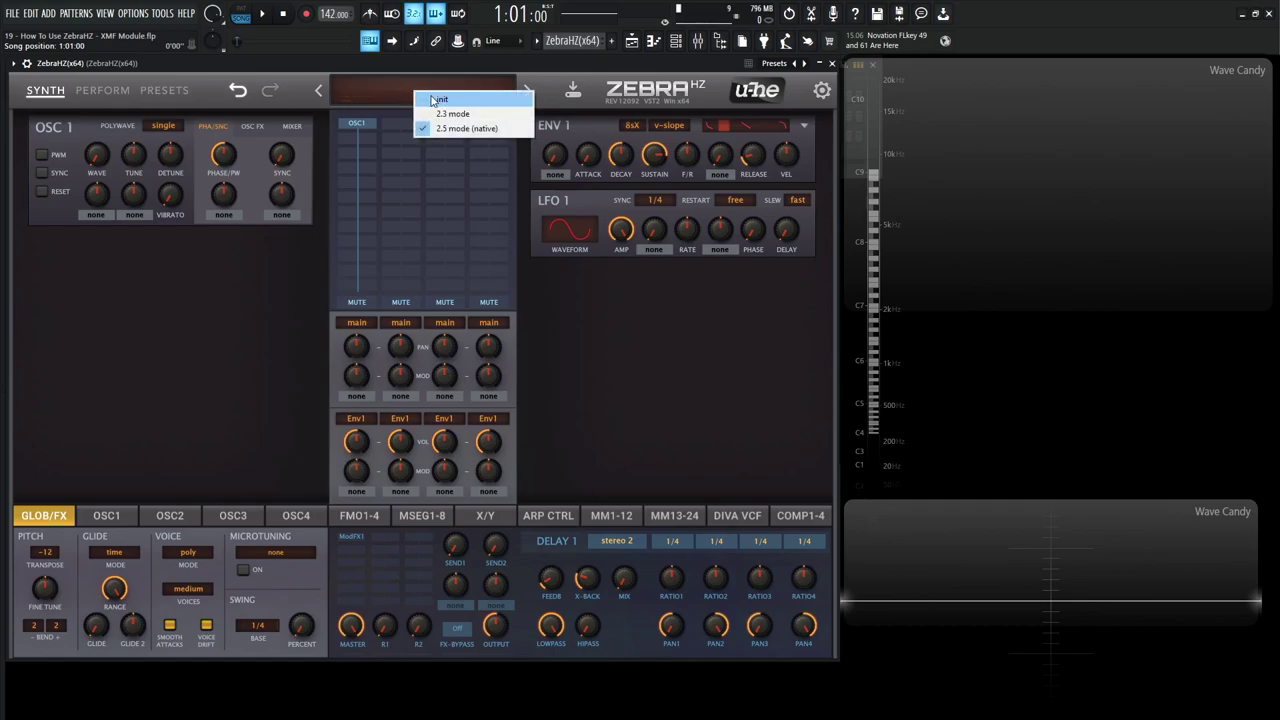
{"action": "left_click", "coordinate": [376, 124]}
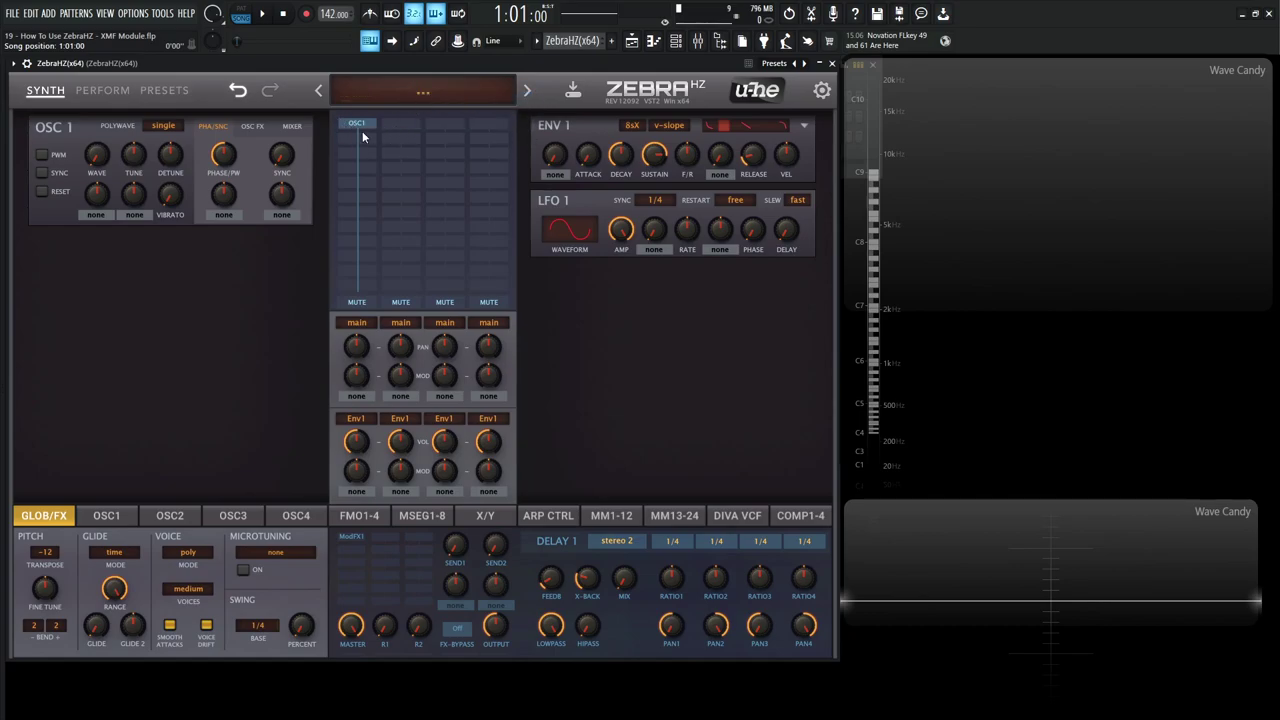
{"action": "left_click", "coordinate": [363, 131]}
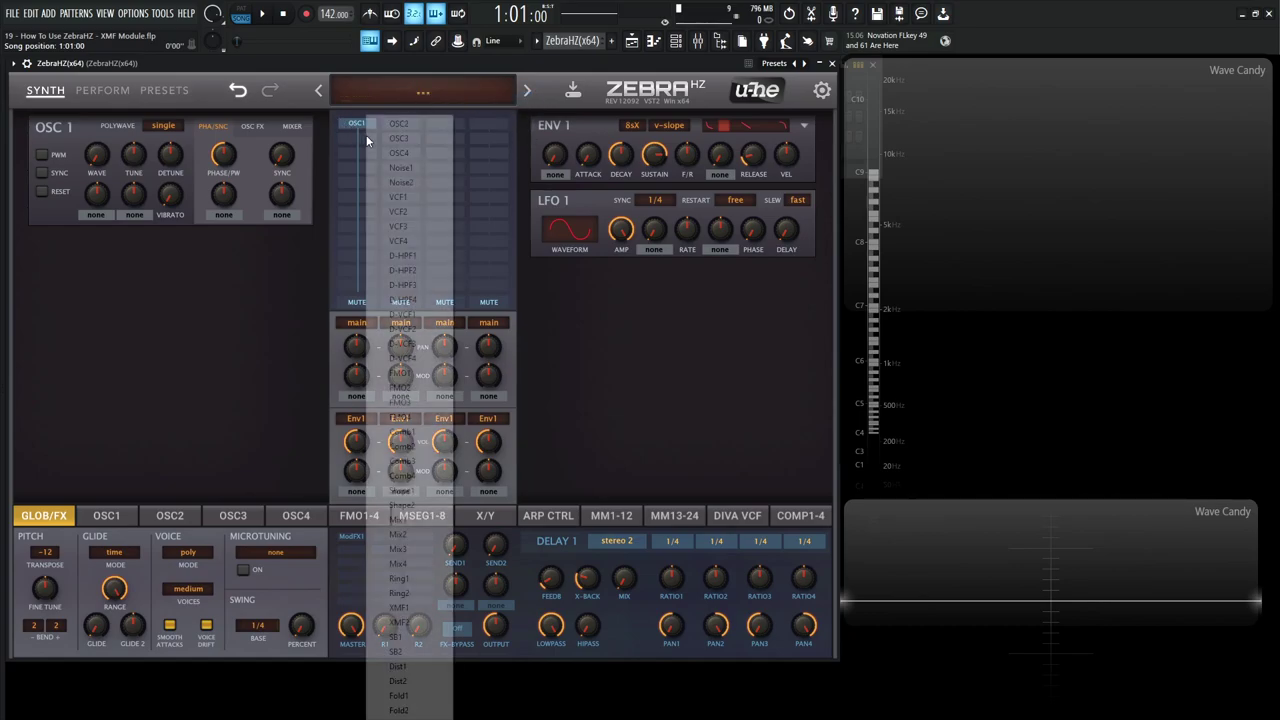
{"action": "left_click", "coordinate": [399, 607]}
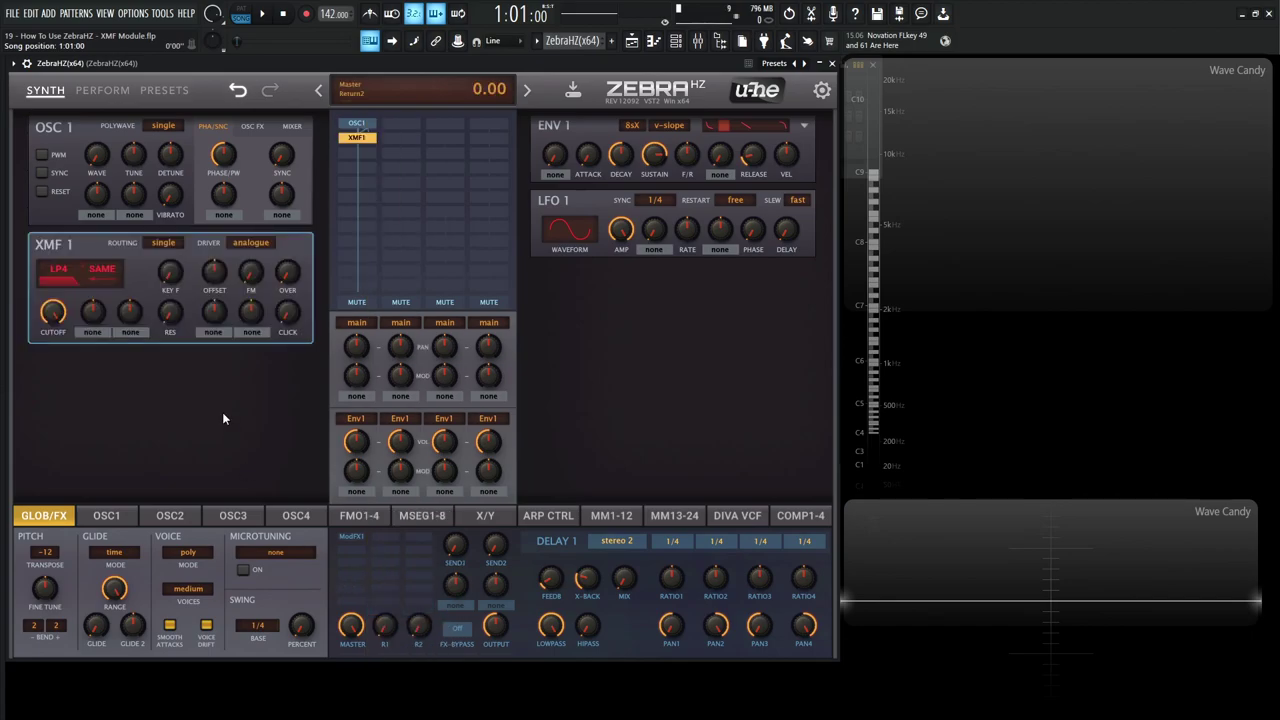
{"action": "mouse_move", "coordinate": [53, 318]}
{"action": "mouse_move", "coordinate": [172, 316]}
{"action": "mouse_move", "coordinate": [172, 272]}
{"action": "mouse_move", "coordinate": [101, 278]}
{"action": "left_click", "coordinate": [58, 277]}
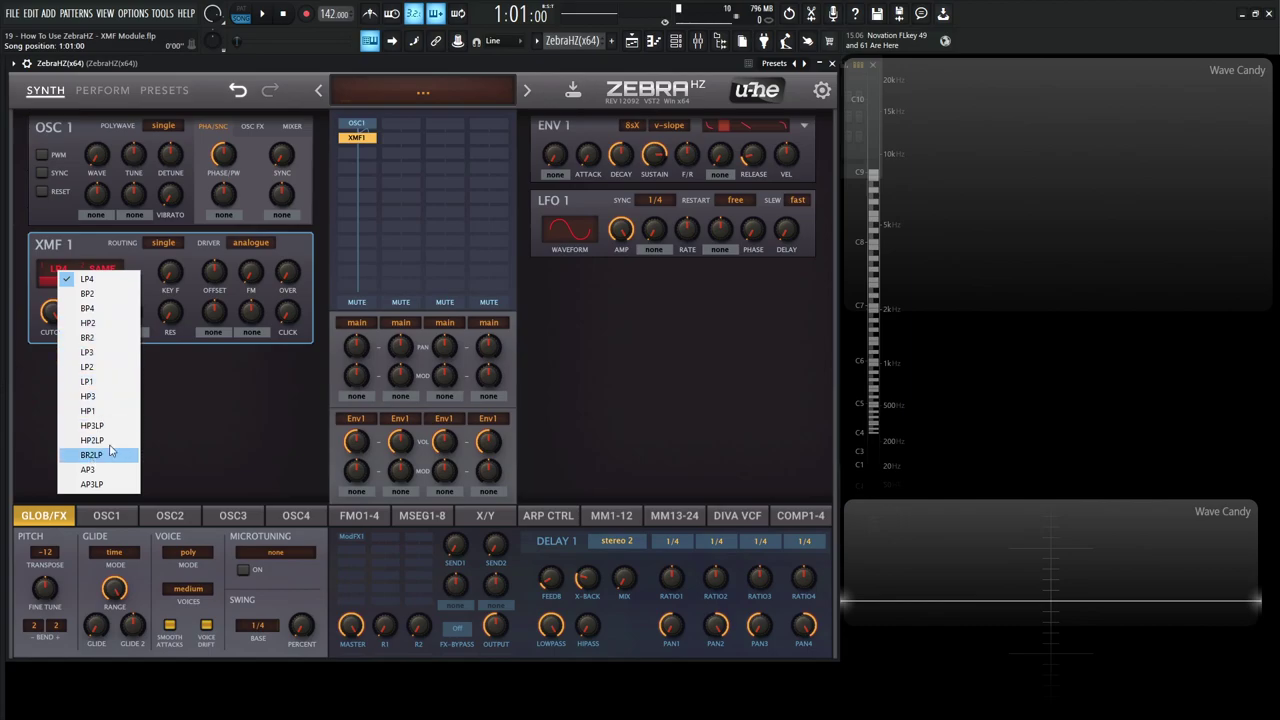
{"action": "left_click", "coordinate": [206, 429]}
{"action": "left_click", "coordinate": [105, 277]}
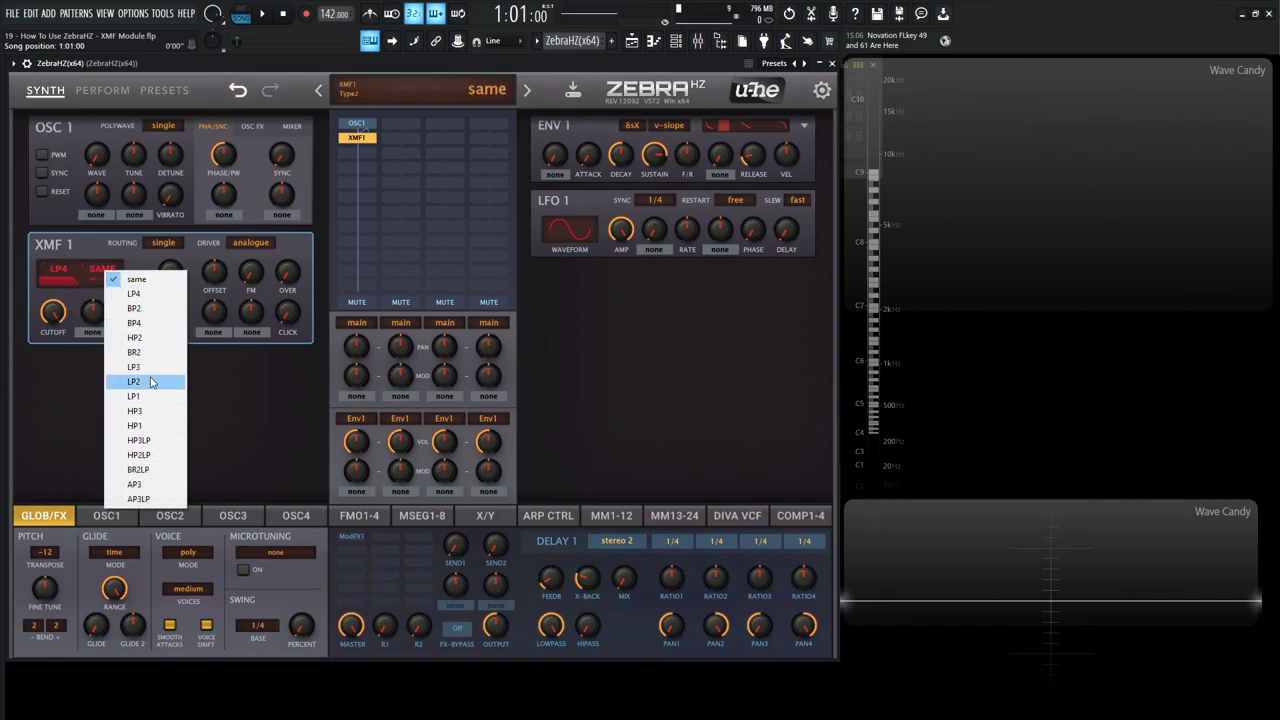
{"action": "left_click", "coordinate": [238, 368]}
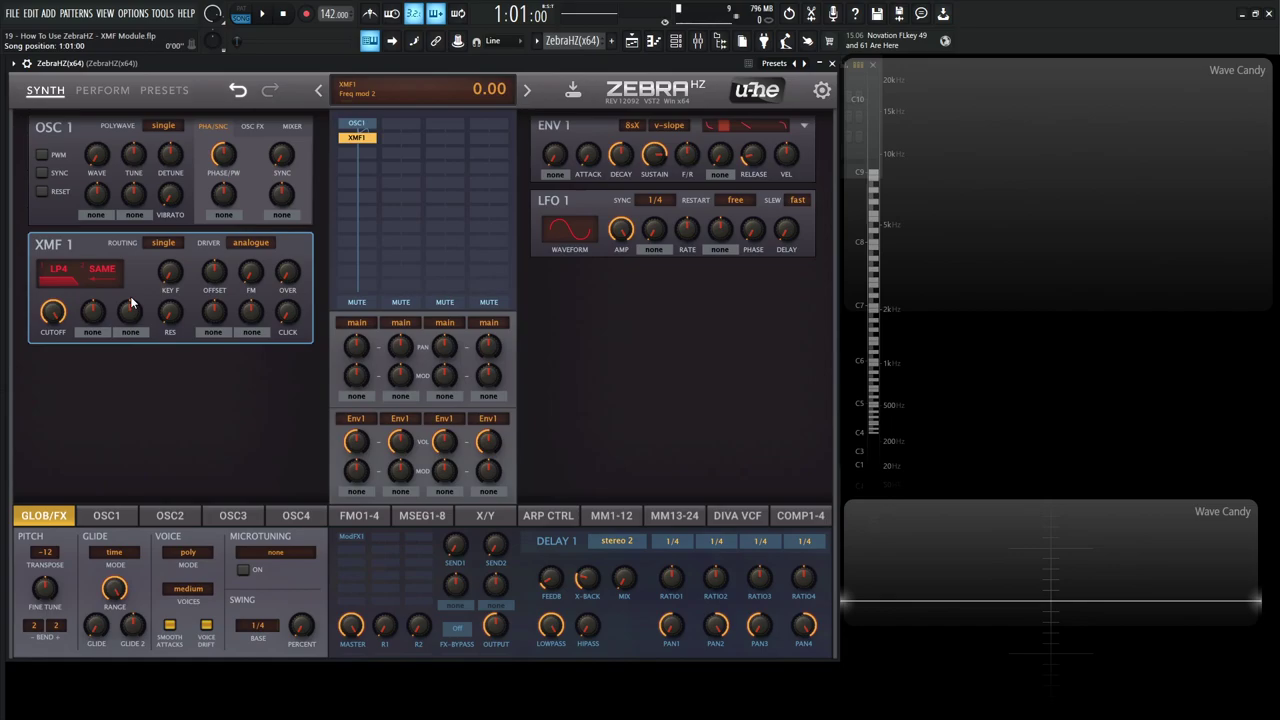
{"action": "left_click", "coordinate": [105, 276]}
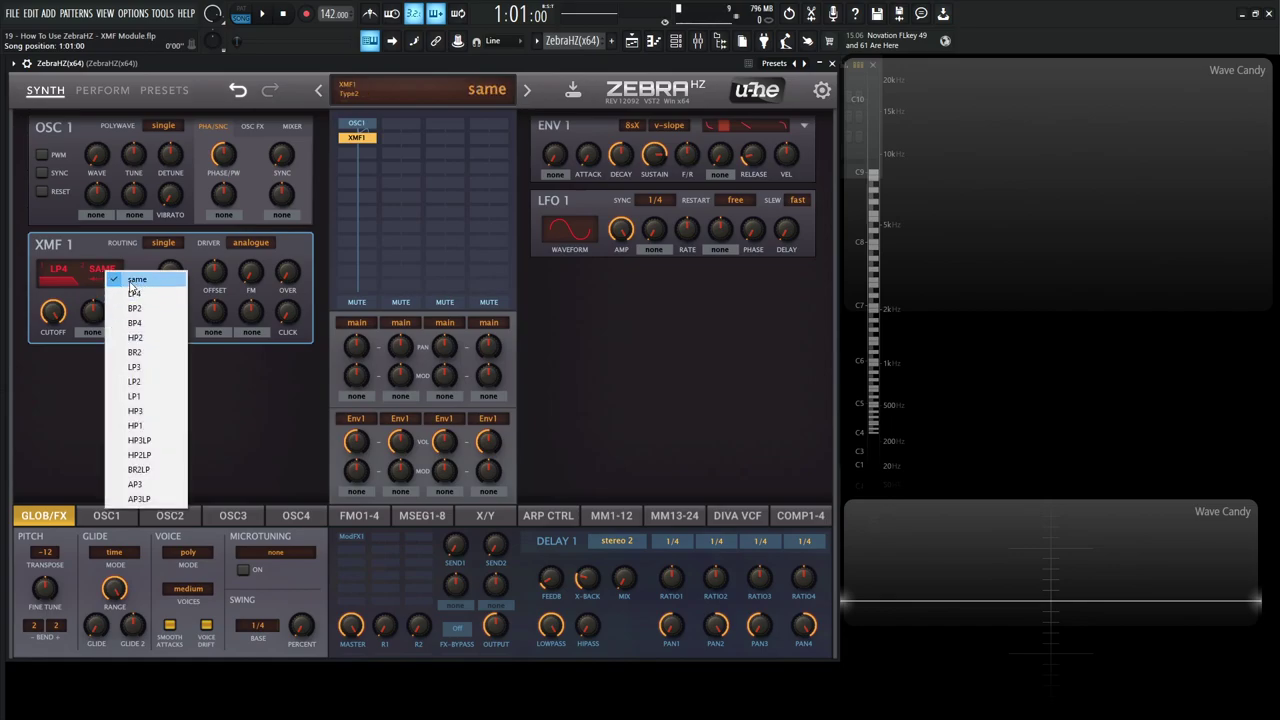
{"action": "left_click", "coordinate": [136, 281]}
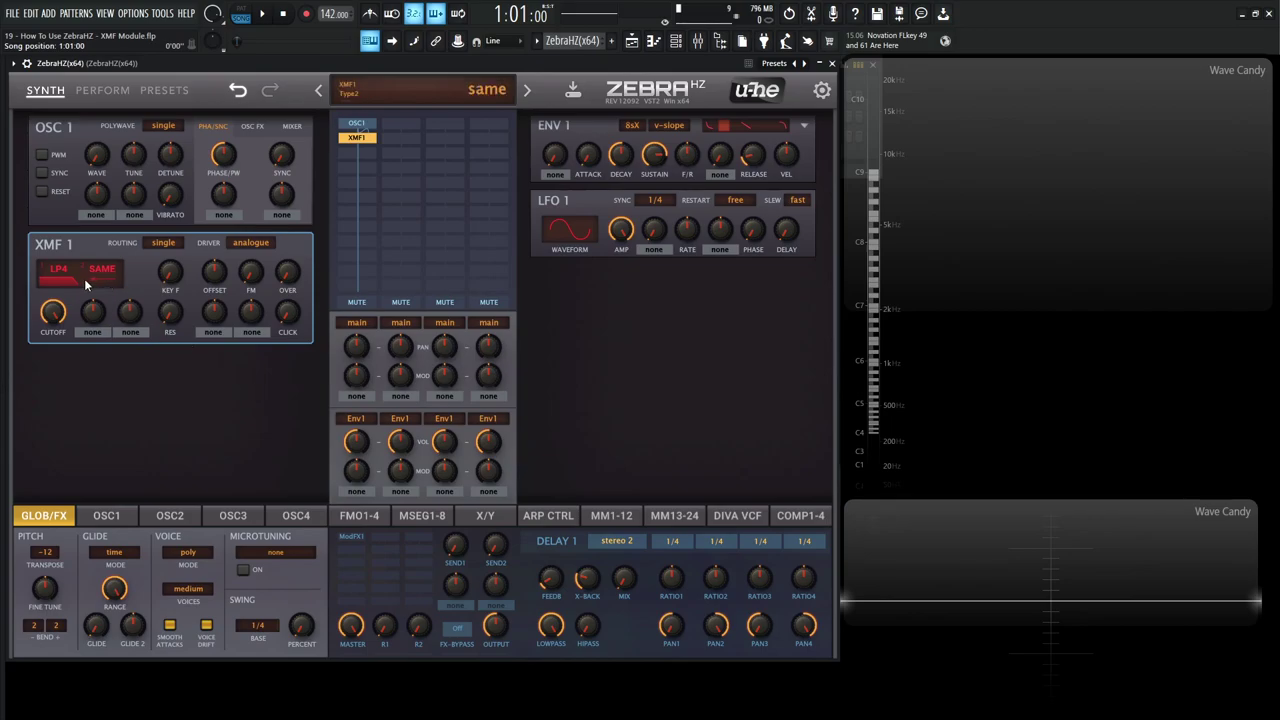
{"action": "left_click", "coordinate": [84, 278]}
{"action": "left_click", "coordinate": [231, 392]}
Step: Audition notes, lower the cutoff and switch the XMF 1 filter type to LP2
{"action": "key", "text": "x"}
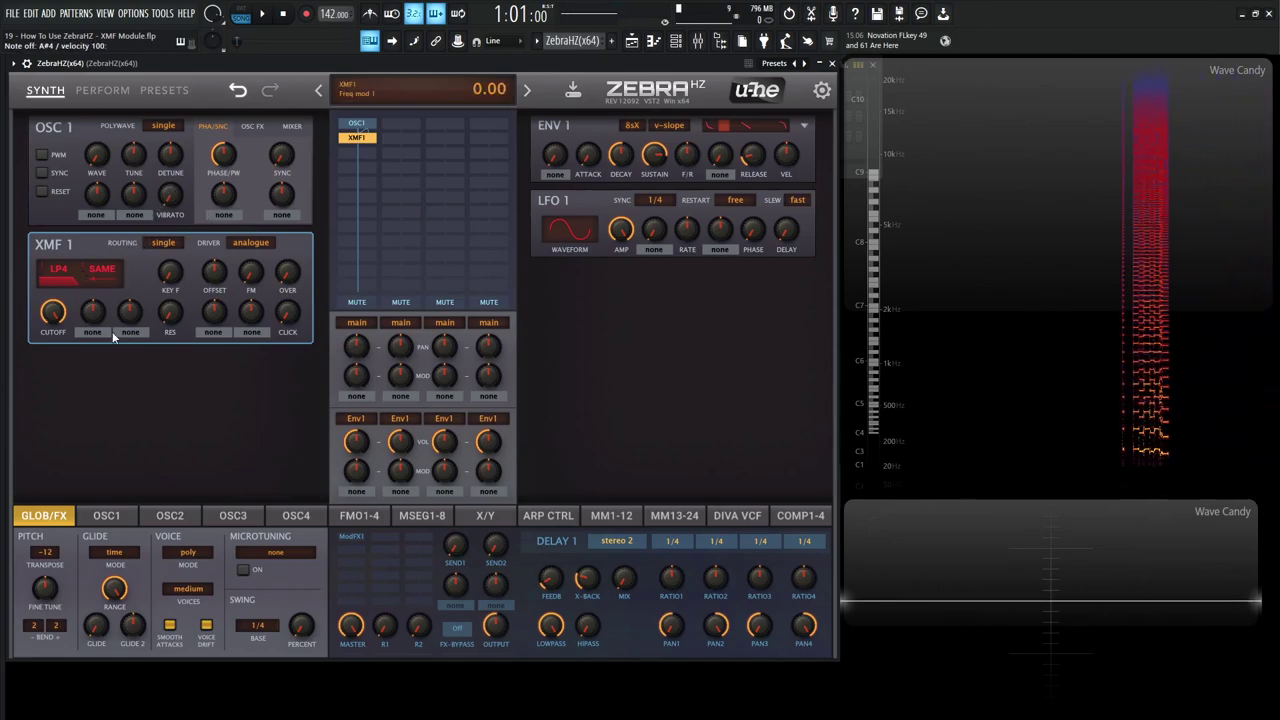
{"action": "left_click", "coordinate": [170, 311]}
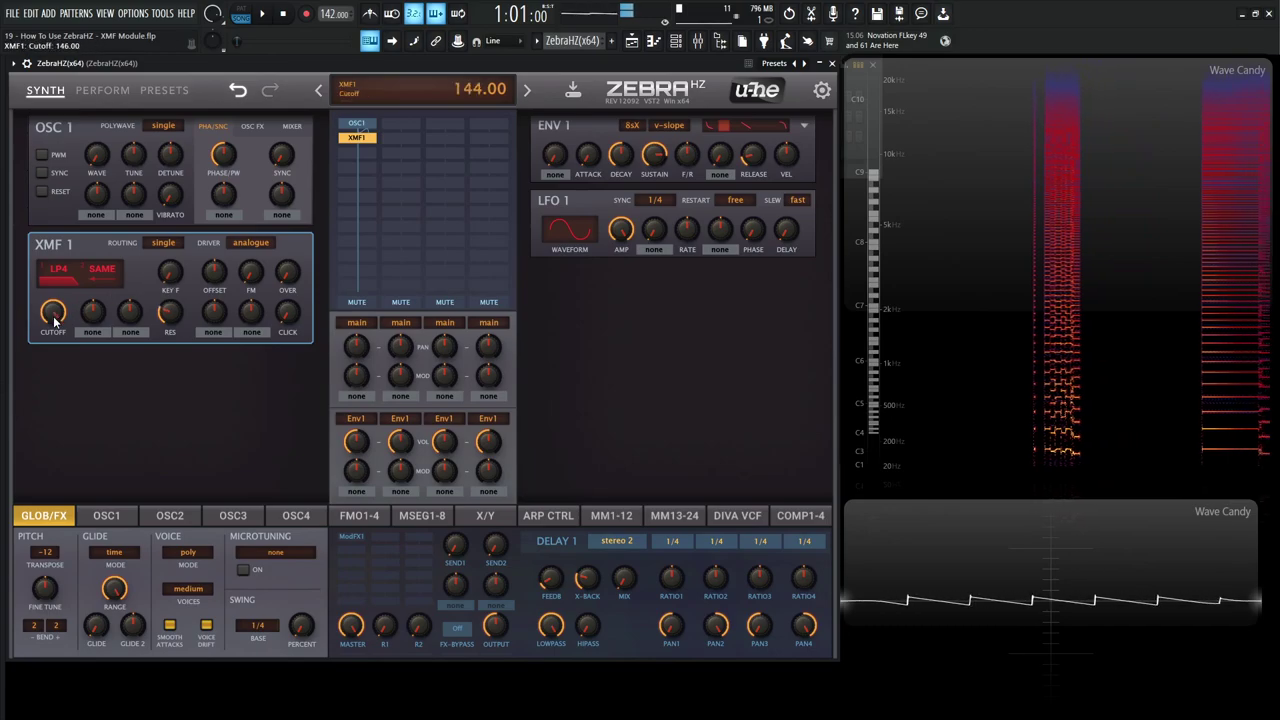
{"action": "left_click_drag", "start_coordinate": [50, 313], "coordinate": [56, 332]}
{"action": "left_click", "coordinate": [72, 268]}
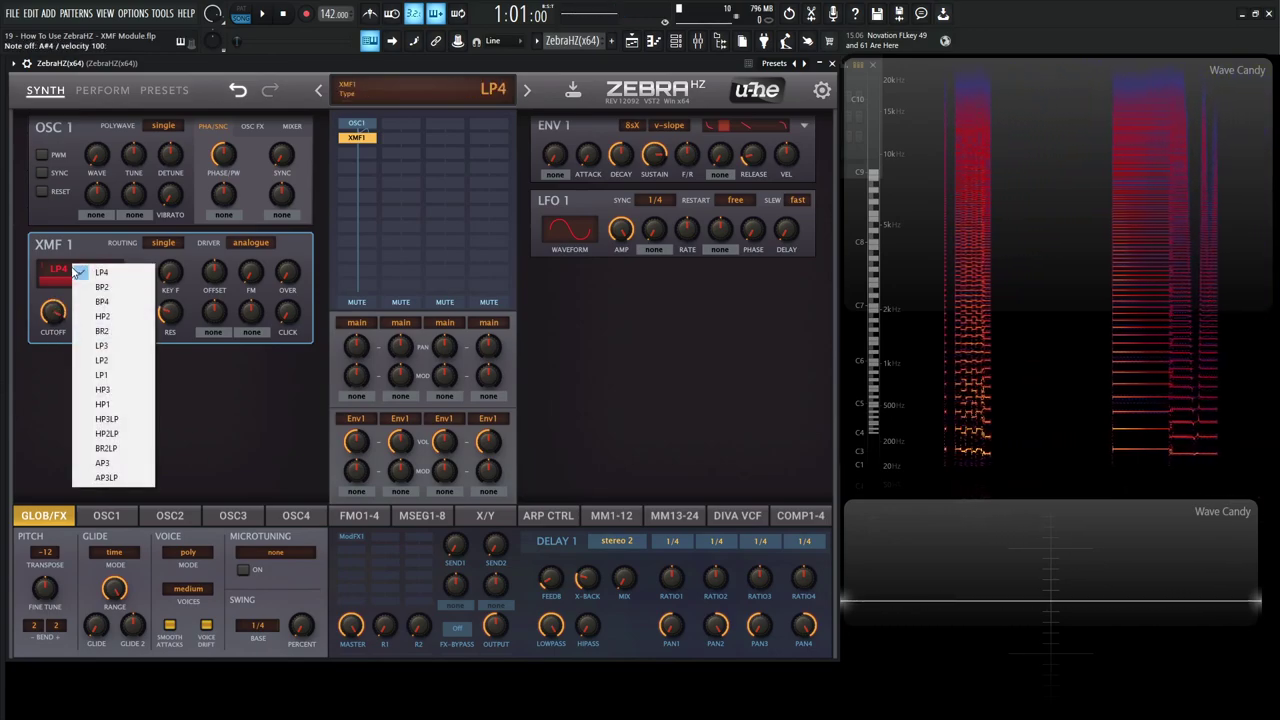
{"action": "left_click", "coordinate": [110, 360]}
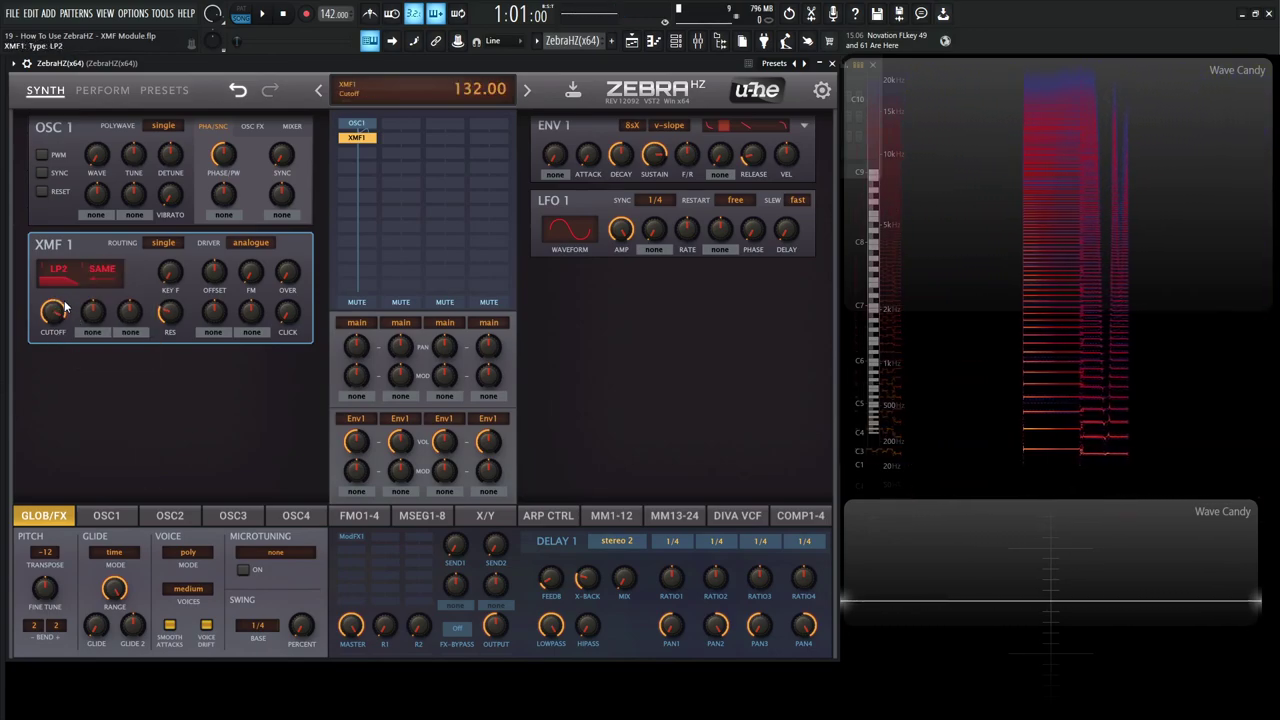
Step: Sweep the cutoff, raise resonance to about 48 and set frequency offset to 11
{"action": "mouse_move", "coordinate": [57, 322]}
{"action": "left_mouse_down"}
{"action": "mouse_move", "coordinate": [60, 357]}
{"action": "mouse_move", "coordinate": [57, 300]}
{"action": "left_mouse_up"}
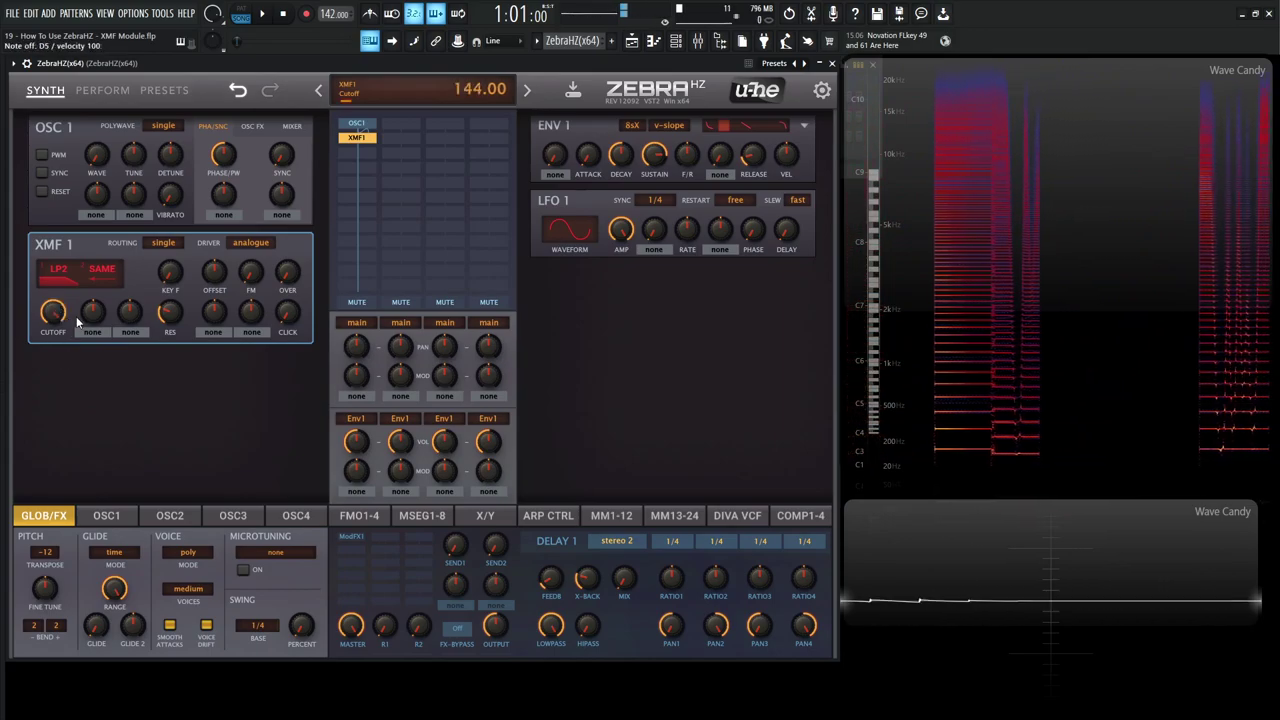
{"action": "left_click_drag", "start_coordinate": [170, 310], "coordinate": [178, 305]}
{"action": "left_click_drag", "start_coordinate": [53, 312], "coordinate": [50, 285]}
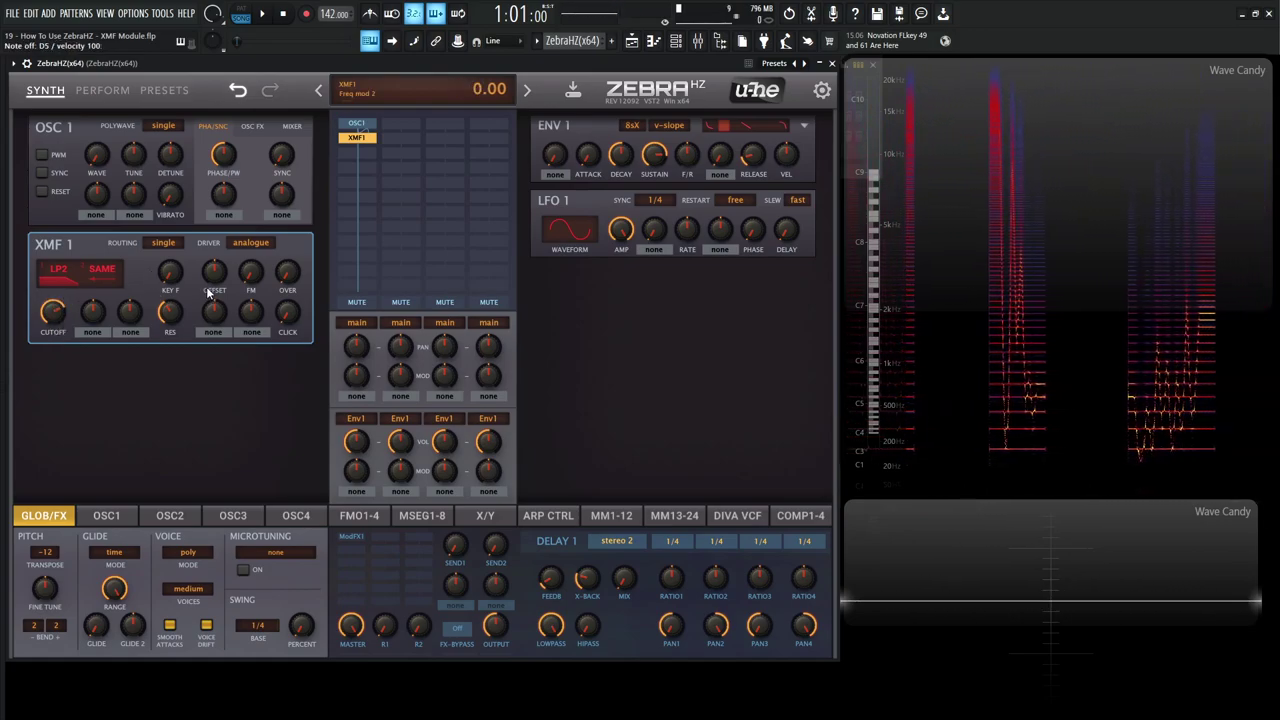
{"action": "left_click_drag", "start_coordinate": [215, 279], "coordinate": [214, 263]}
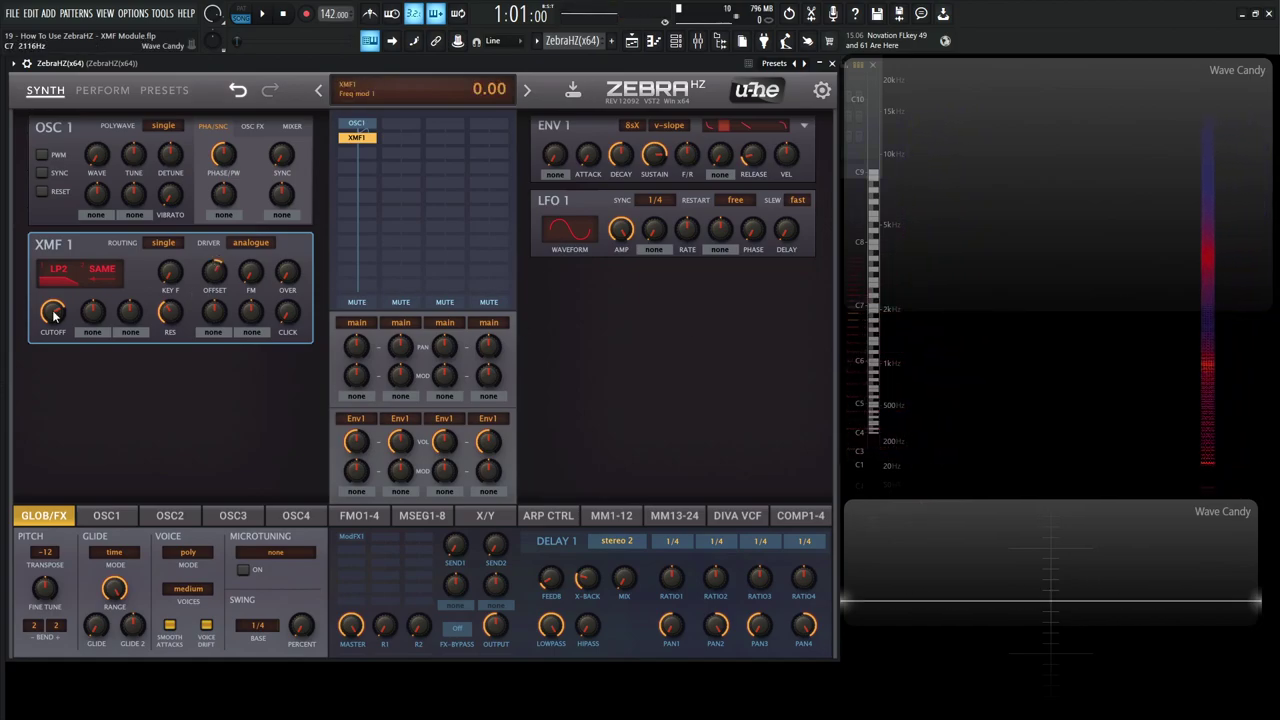
{"action": "mouse_move", "coordinate": [61, 317]}
{"action": "left_mouse_down"}
{"action": "mouse_move", "coordinate": [64, 356]}
{"action": "mouse_move", "coordinate": [66, 281]}
{"action": "mouse_move", "coordinate": [63, 336]}
{"action": "mouse_move", "coordinate": [66, 315]}
{"action": "left_mouse_up"}
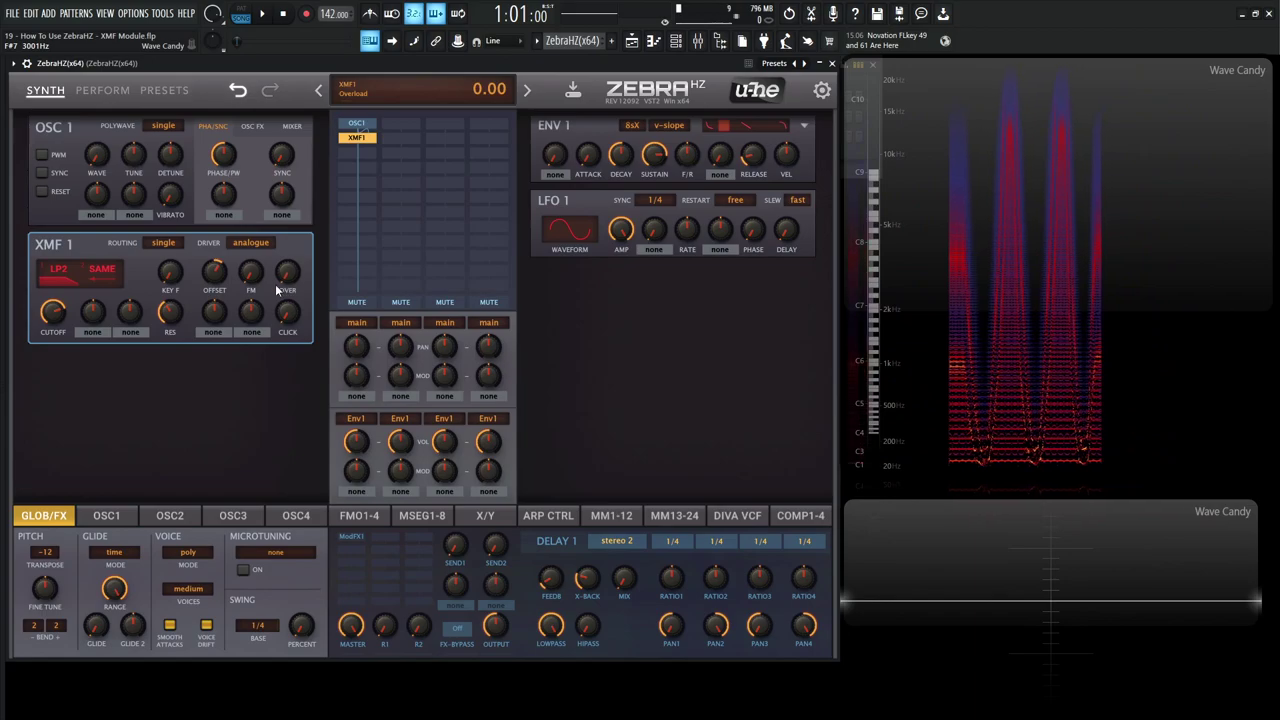
{"action": "left_click_drag", "start_coordinate": [166, 311], "coordinate": [166, 297]}
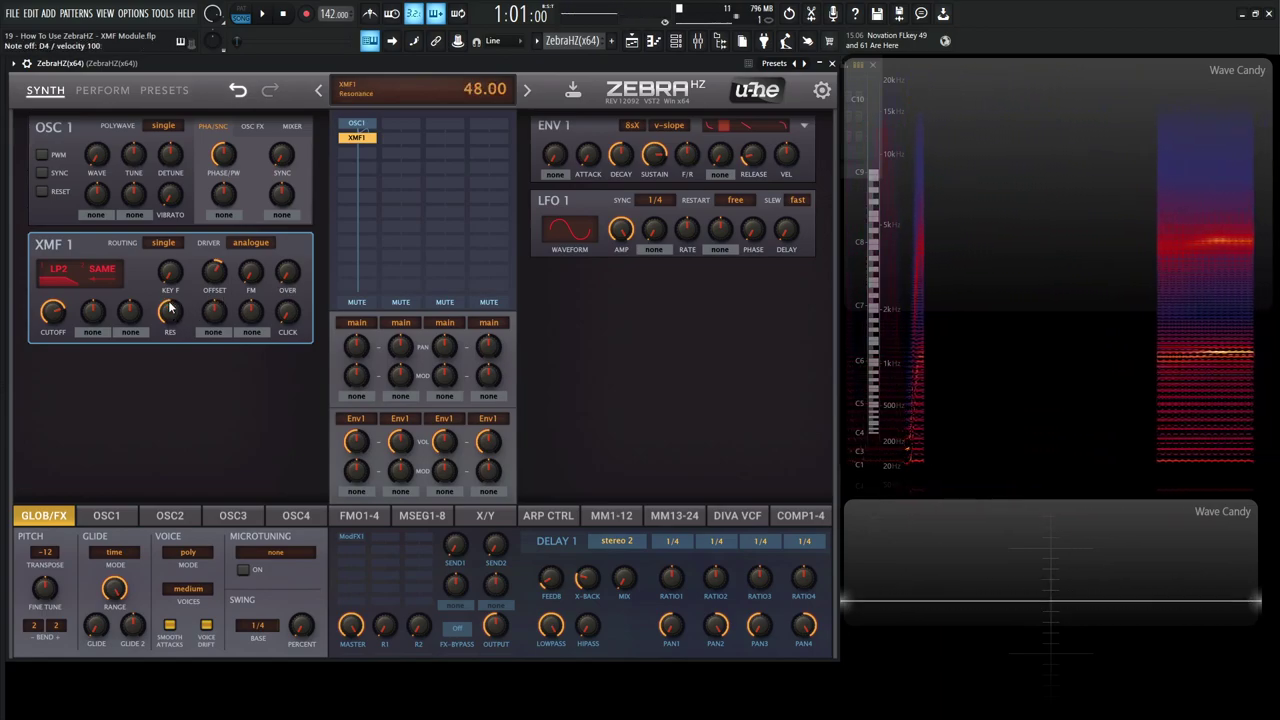
{"action": "mouse_move", "coordinate": [53, 311]}
{"action": "left_mouse_down"}
{"action": "mouse_move", "coordinate": [40, 314]}
{"action": "mouse_move", "coordinate": [68, 320]}
{"action": "left_mouse_up"}
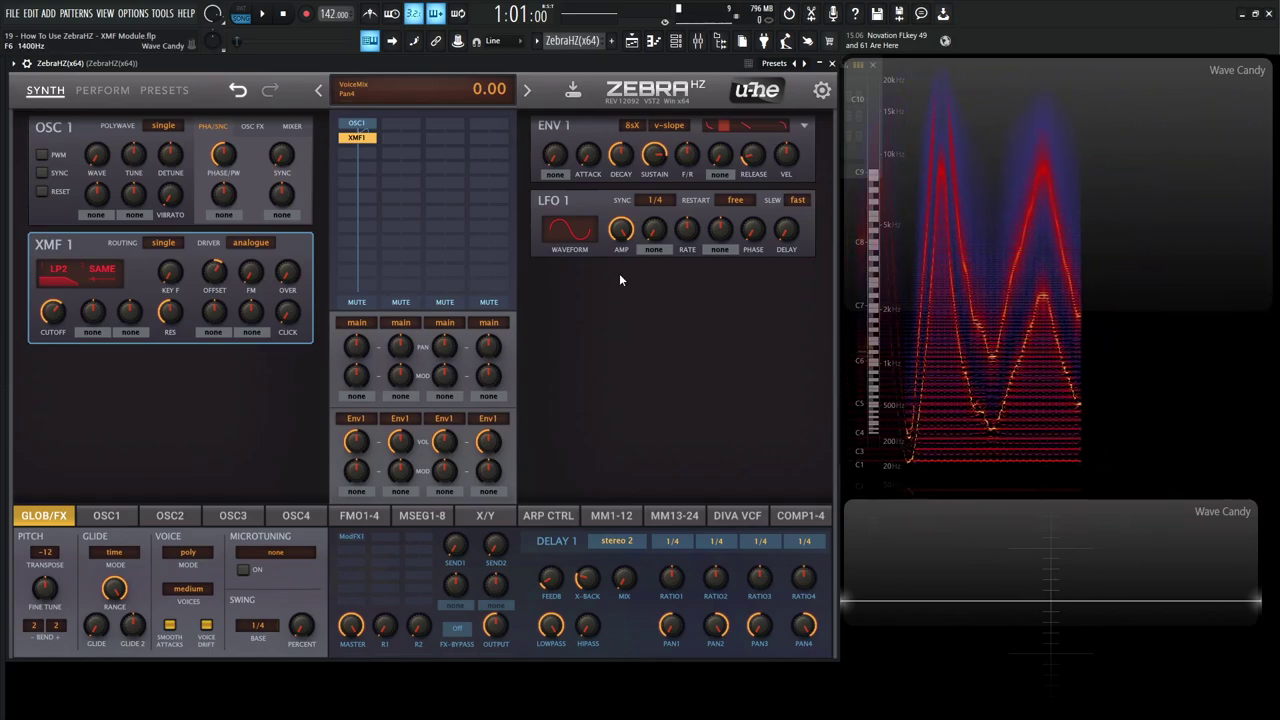
Step: Reset the offset and modulate it by Lfo1 at 1s rate with depth 28
{"action": "double_click", "coordinate": [216, 273]}
{"action": "left_click", "coordinate": [219, 333]}
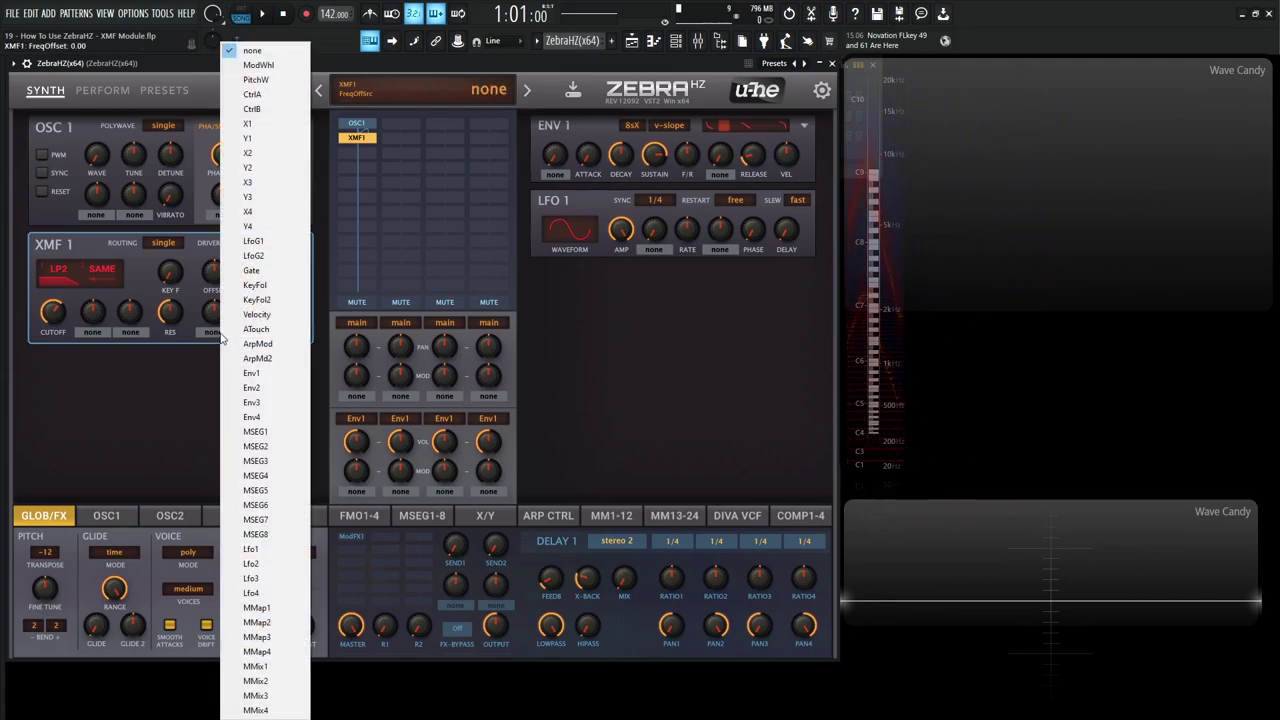
{"action": "left_click", "coordinate": [287, 550]}
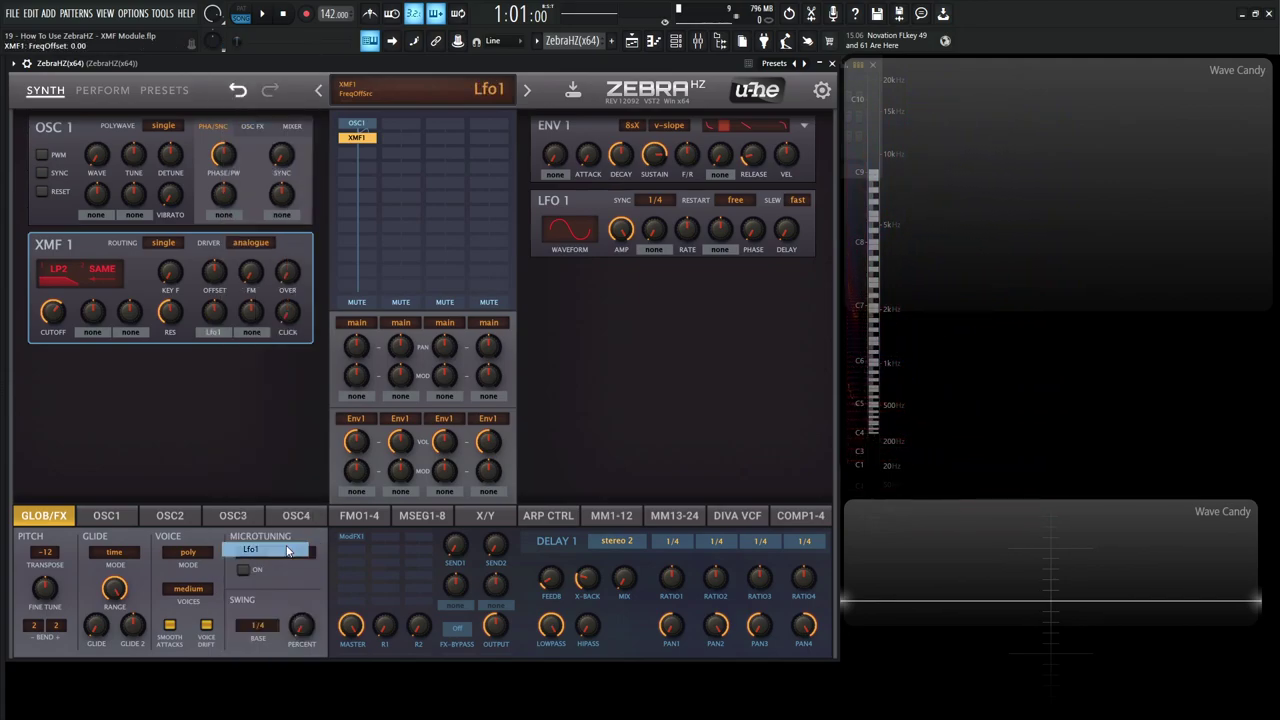
{"action": "left_click", "coordinate": [659, 202]}
{"action": "left_click", "coordinate": [685, 231]}
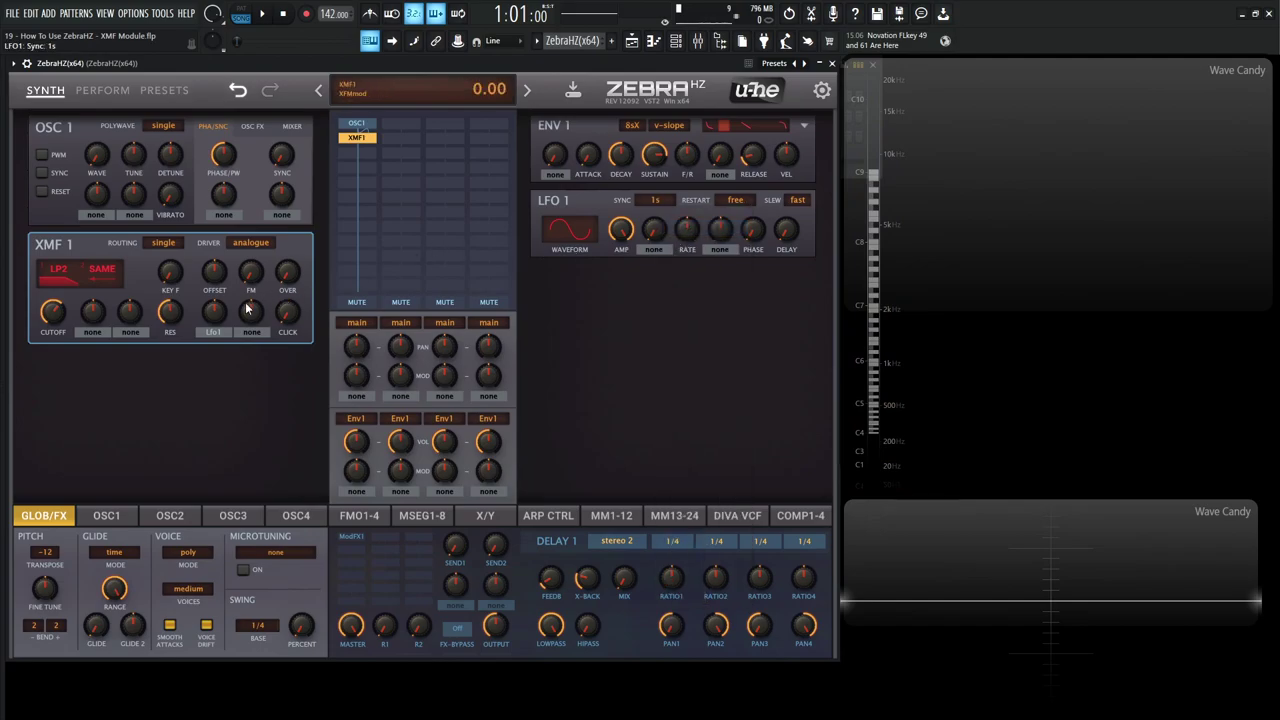
{"action": "left_click_drag", "start_coordinate": [215, 313], "coordinate": [221, 302]}
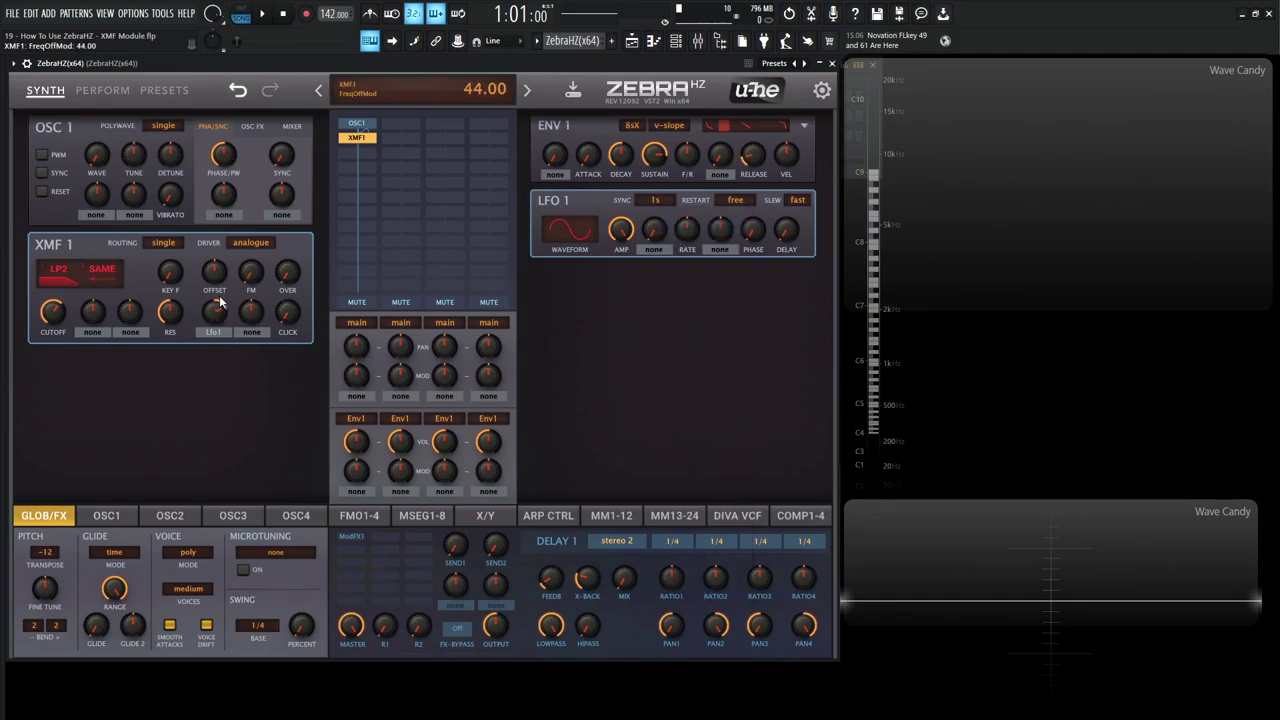
{"action": "key", "text": "x"}
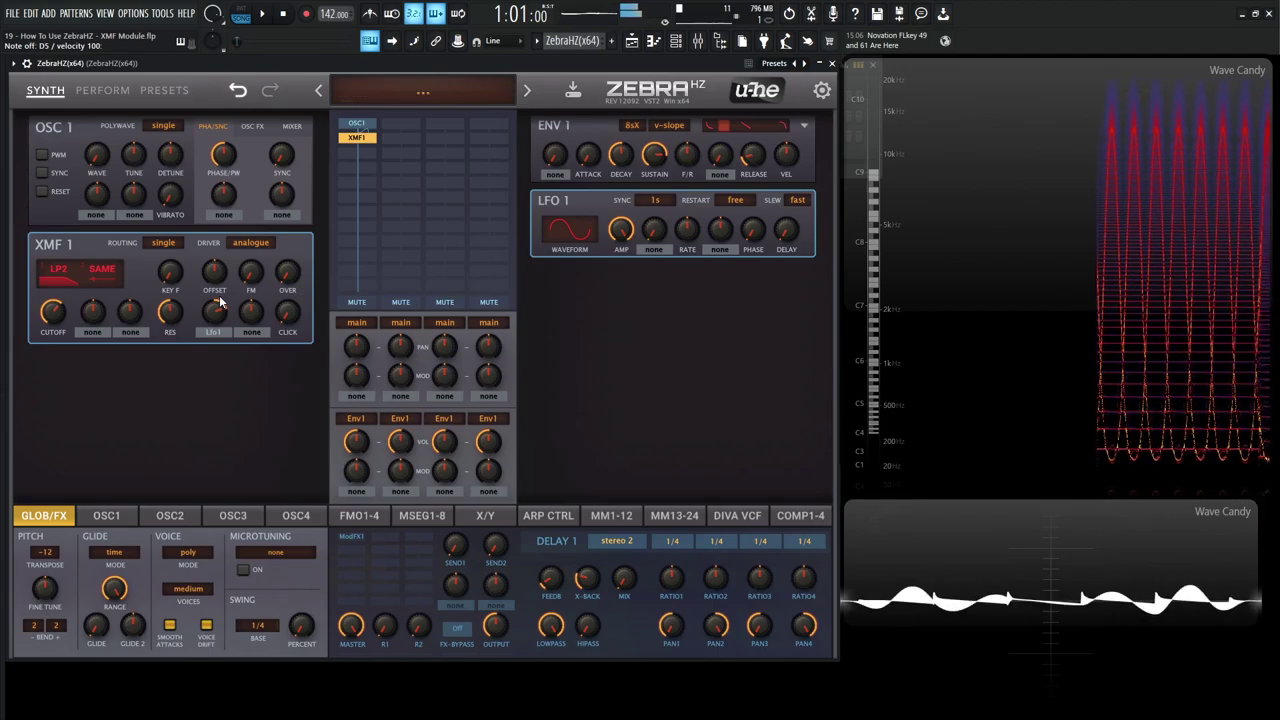
{"action": "left_click_drag", "start_coordinate": [220, 302], "coordinate": [219, 316]}
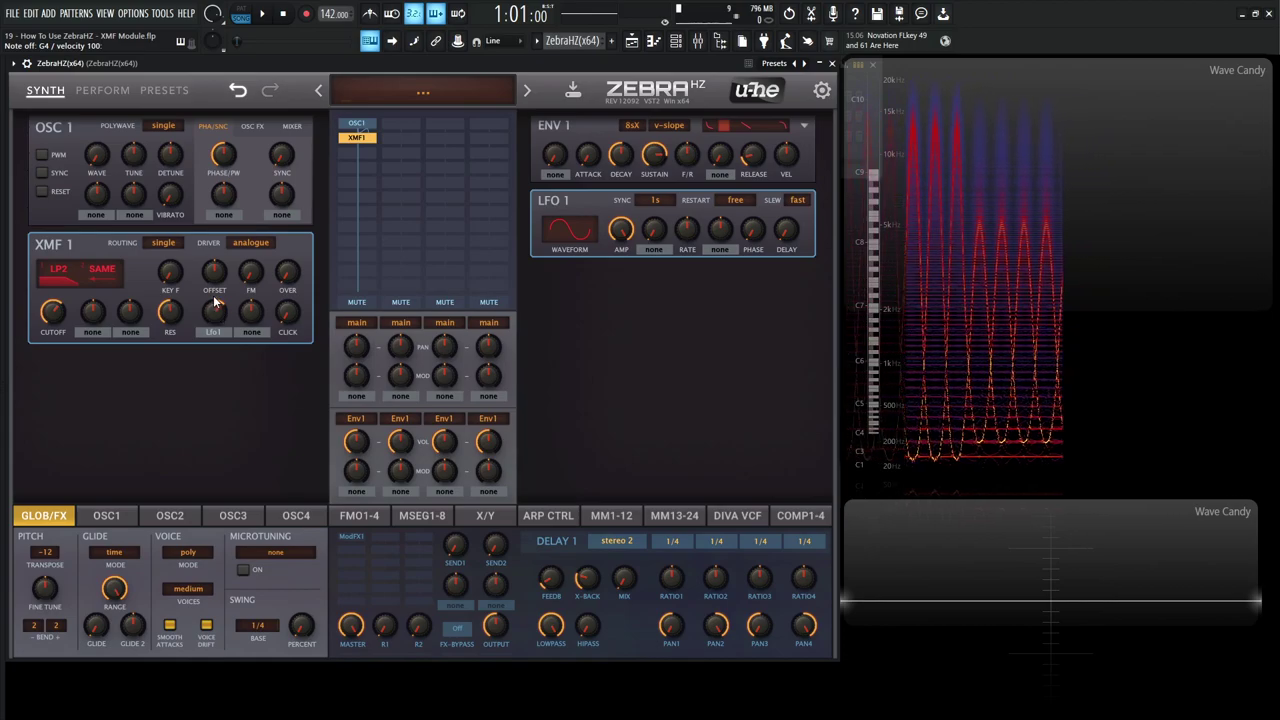
Step: Return the offset modulation depth to zero and set its source to none
{"action": "left_click_drag", "start_coordinate": [214, 300], "coordinate": [214, 310]}
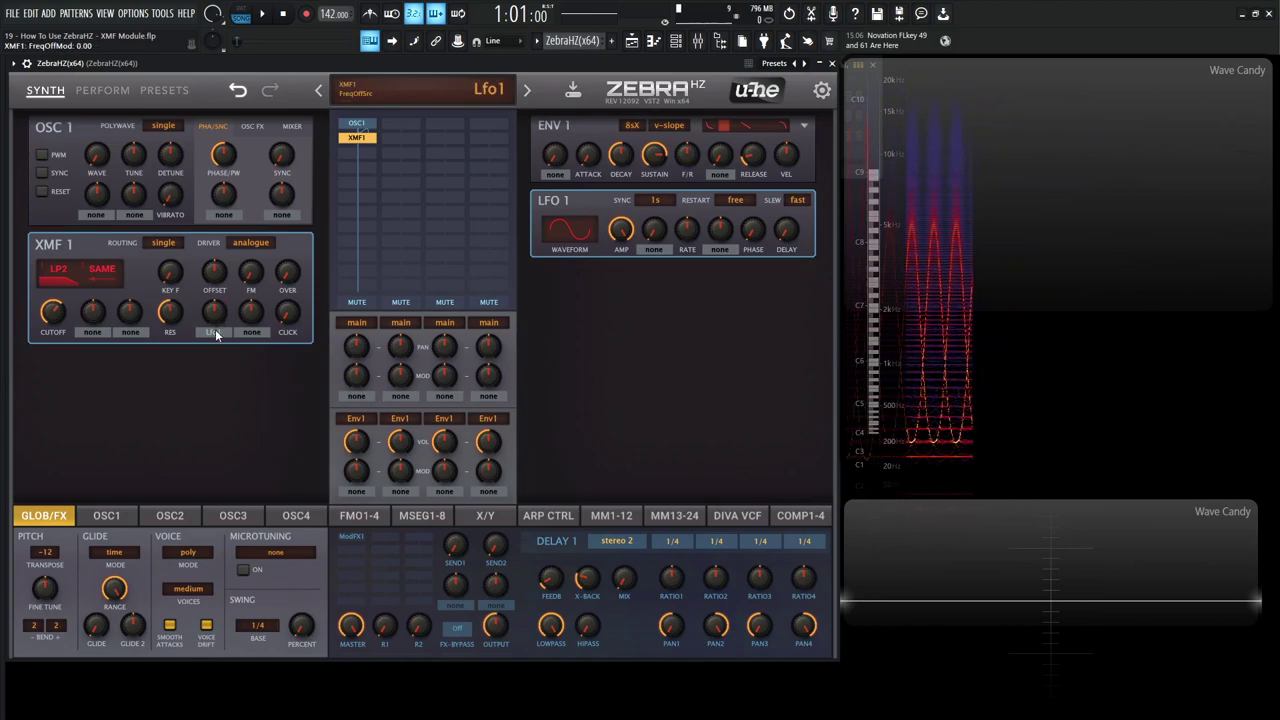
{"action": "left_click", "coordinate": [215, 331]}
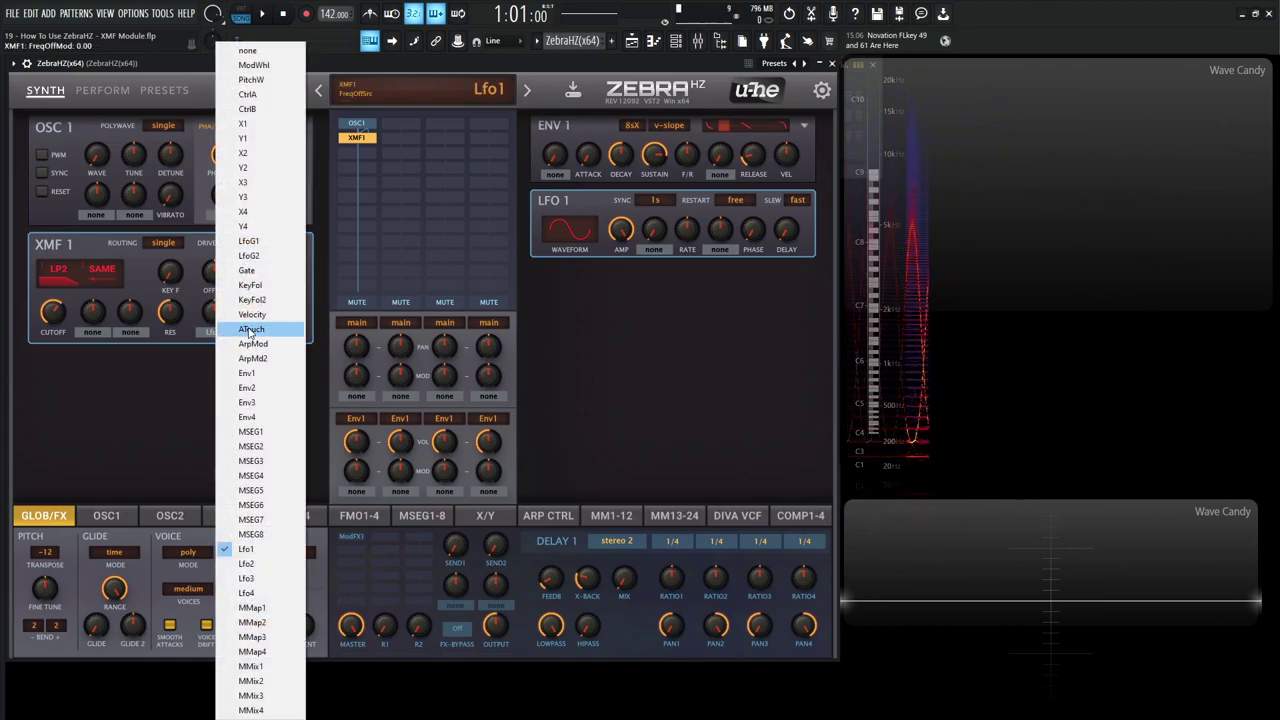
{"action": "left_click", "coordinate": [286, 55]}
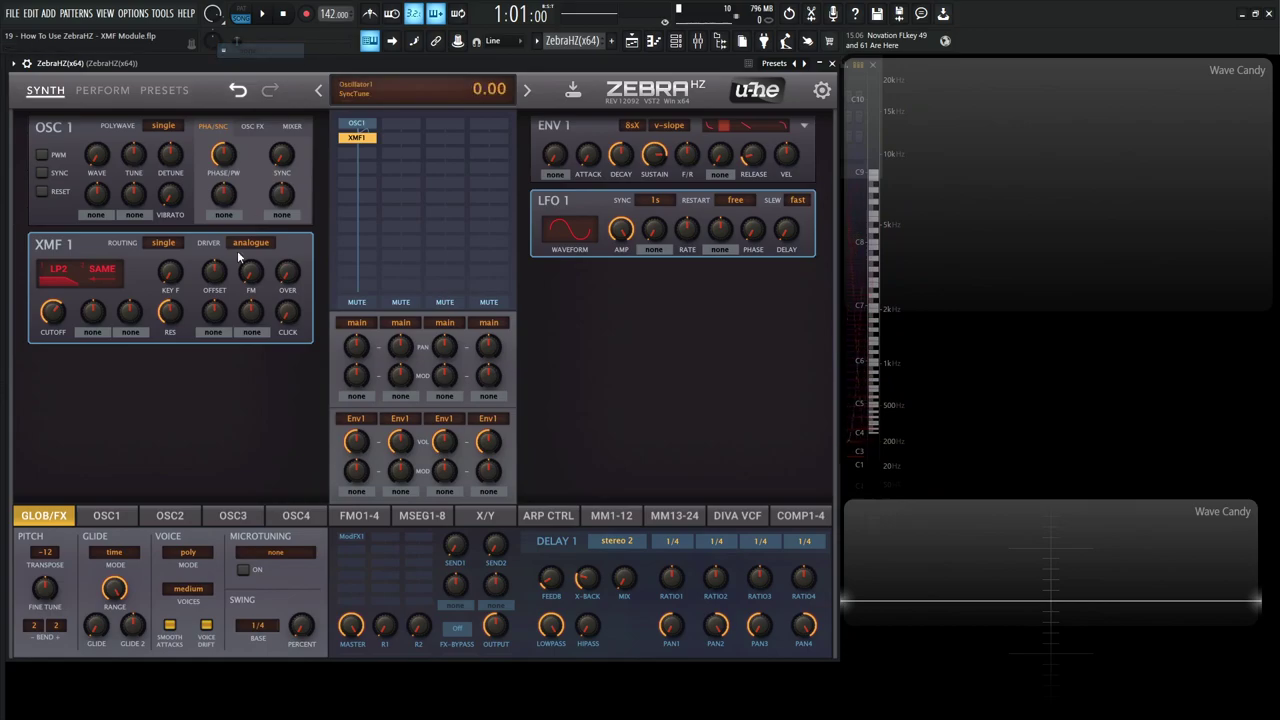
Step: Try serial and parallel routing on XMF 1, finishing on diff'ed
{"action": "left_click", "coordinate": [165, 242]}
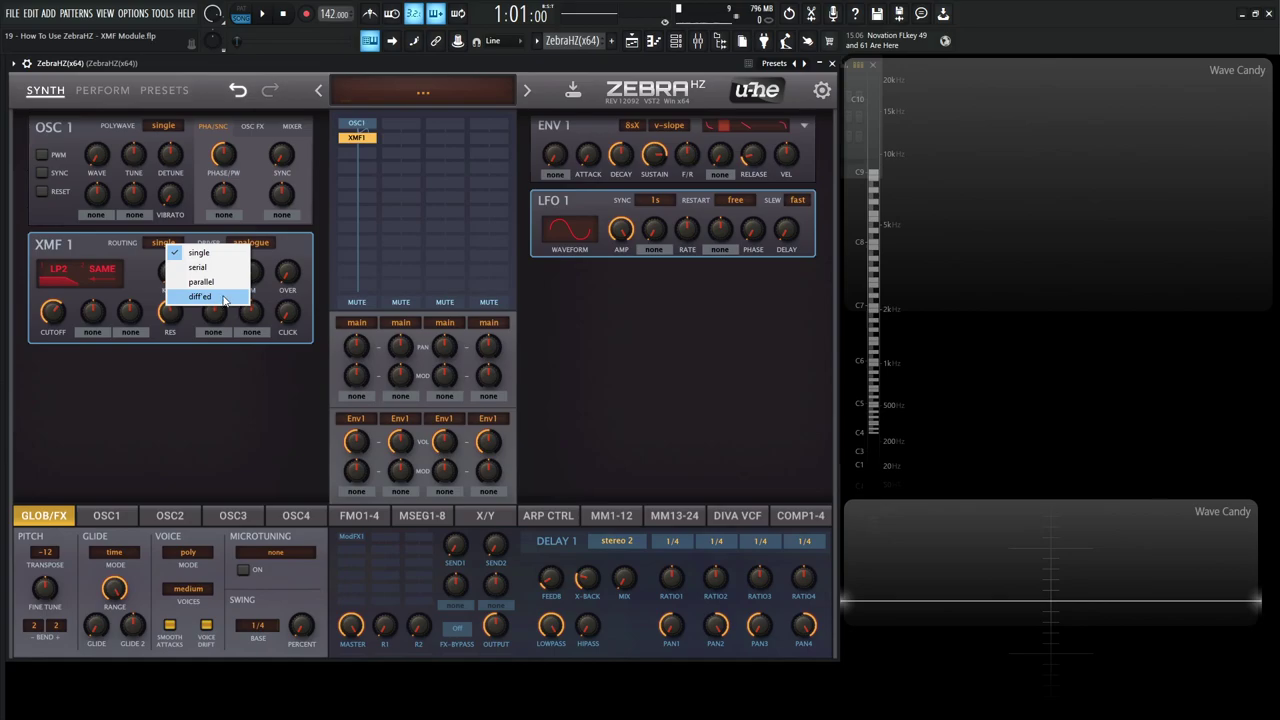
{"action": "left_click", "coordinate": [214, 269]}
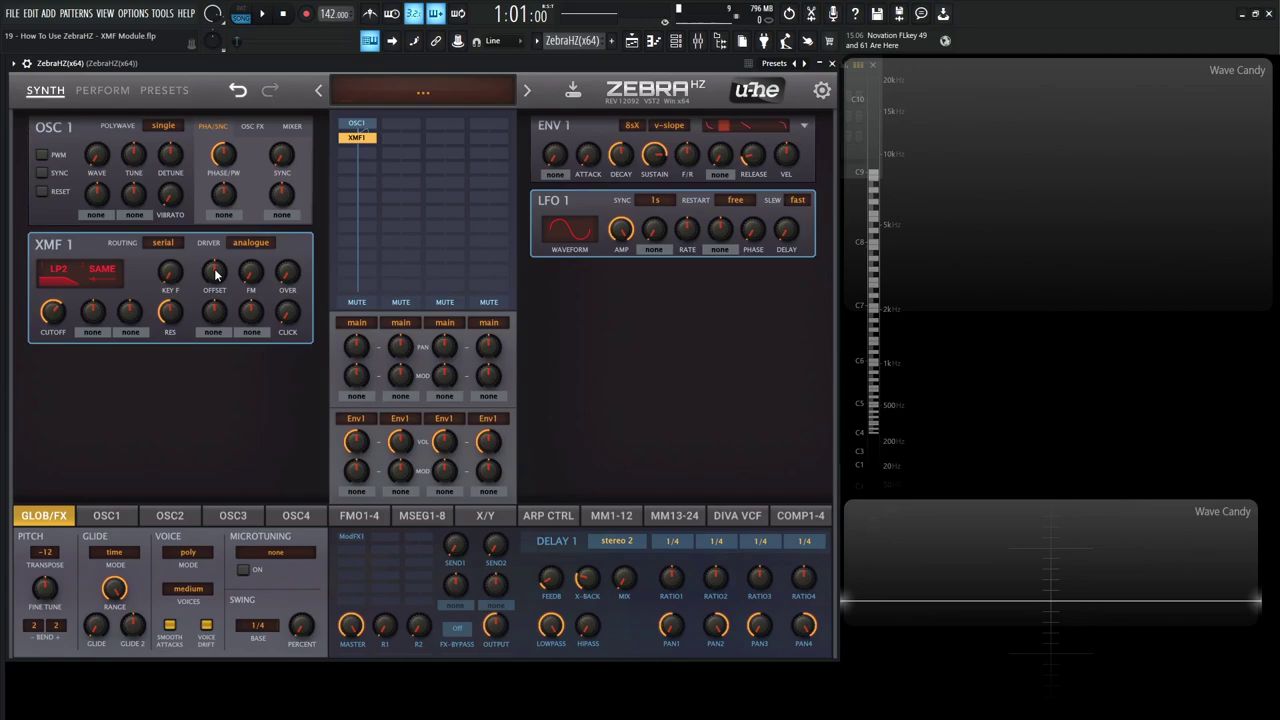
{"action": "left_click", "coordinate": [162, 242]}
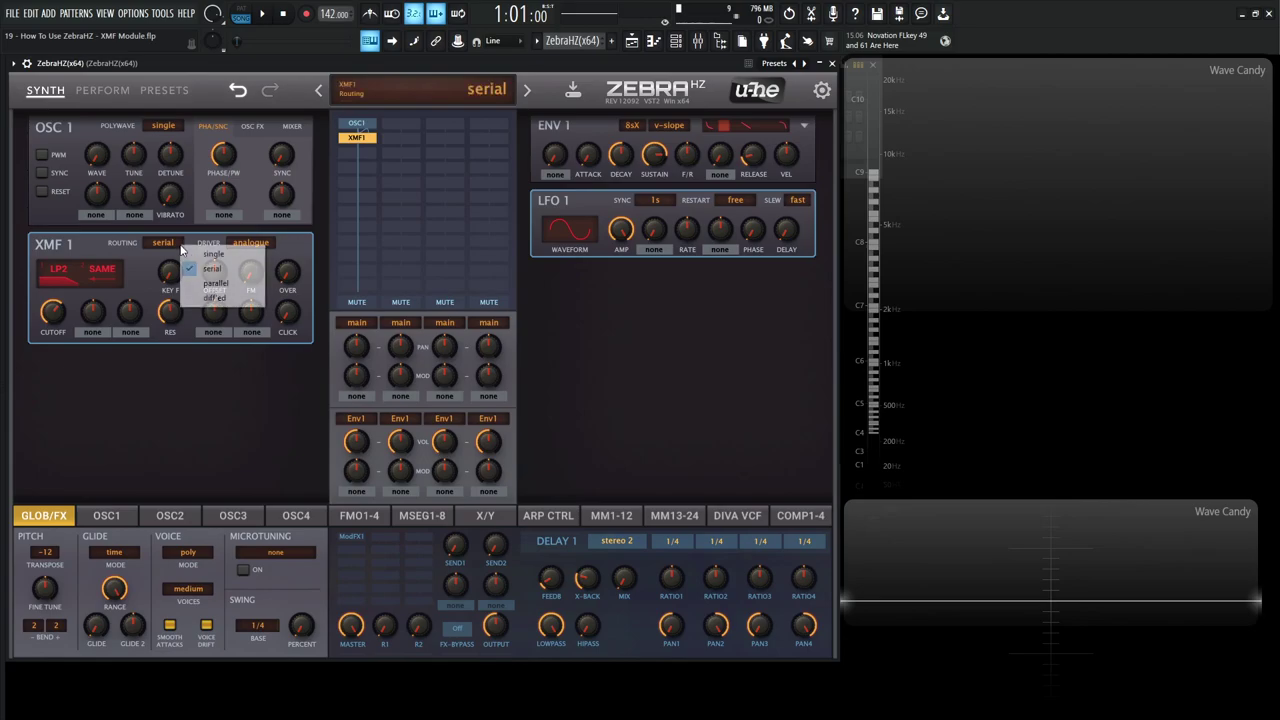
{"action": "left_click", "coordinate": [218, 282]}
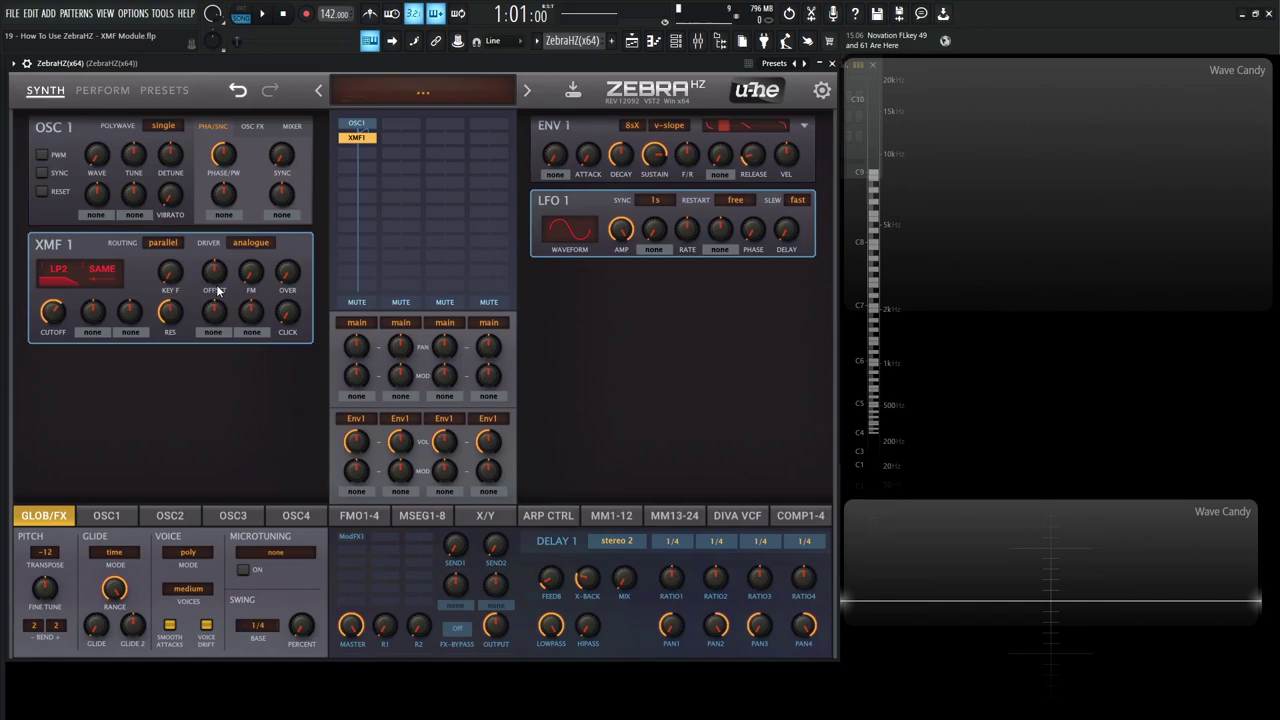
{"action": "left_click", "coordinate": [163, 242]}
{"action": "left_click", "coordinate": [212, 290]}
Step: Step XMF 1's second filter type through LP4 and BP2, ending on HP2
{"action": "scroll", "coordinate": [104, 272], "scroll_direction": "down", "scroll_amount": 1}
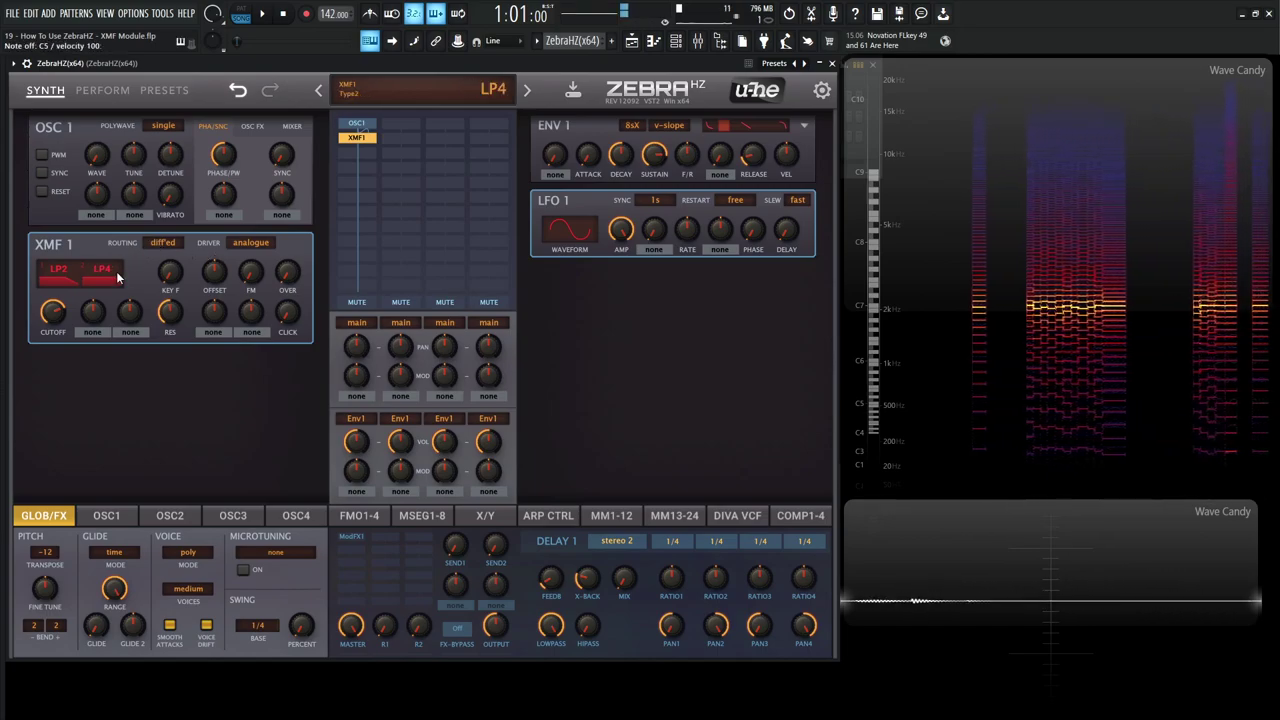
{"action": "scroll", "coordinate": [116, 271], "scroll_direction": "up", "scroll_amount": 2}
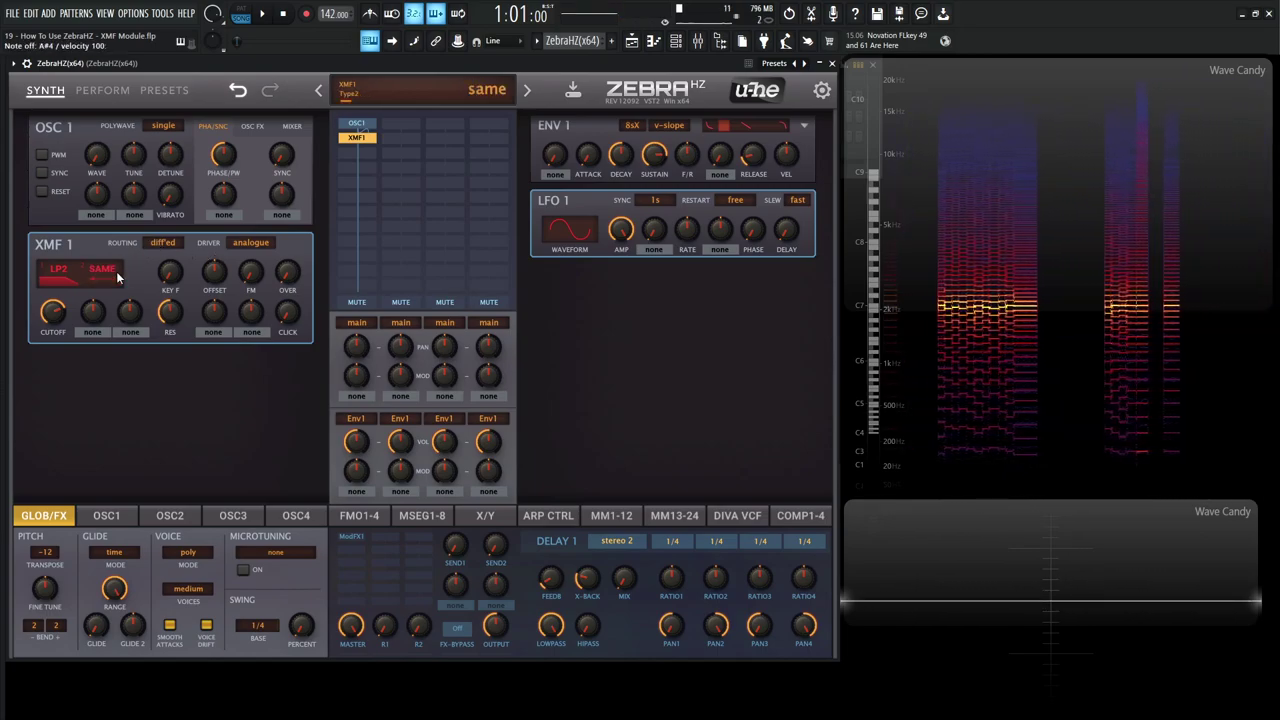
{"action": "scroll", "coordinate": [116, 271], "scroll_direction": "down", "scroll_amount": 2}
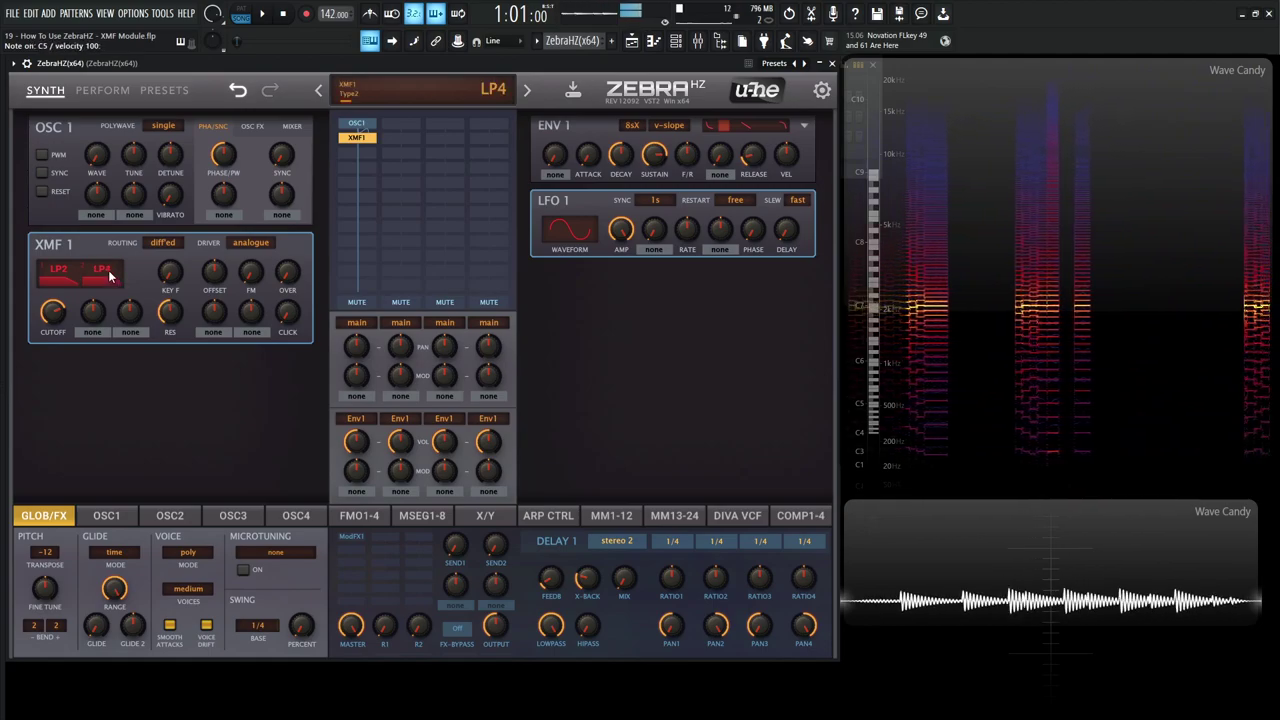
{"action": "scroll", "coordinate": [110, 274], "scroll_direction": "down", "scroll_amount": 1}
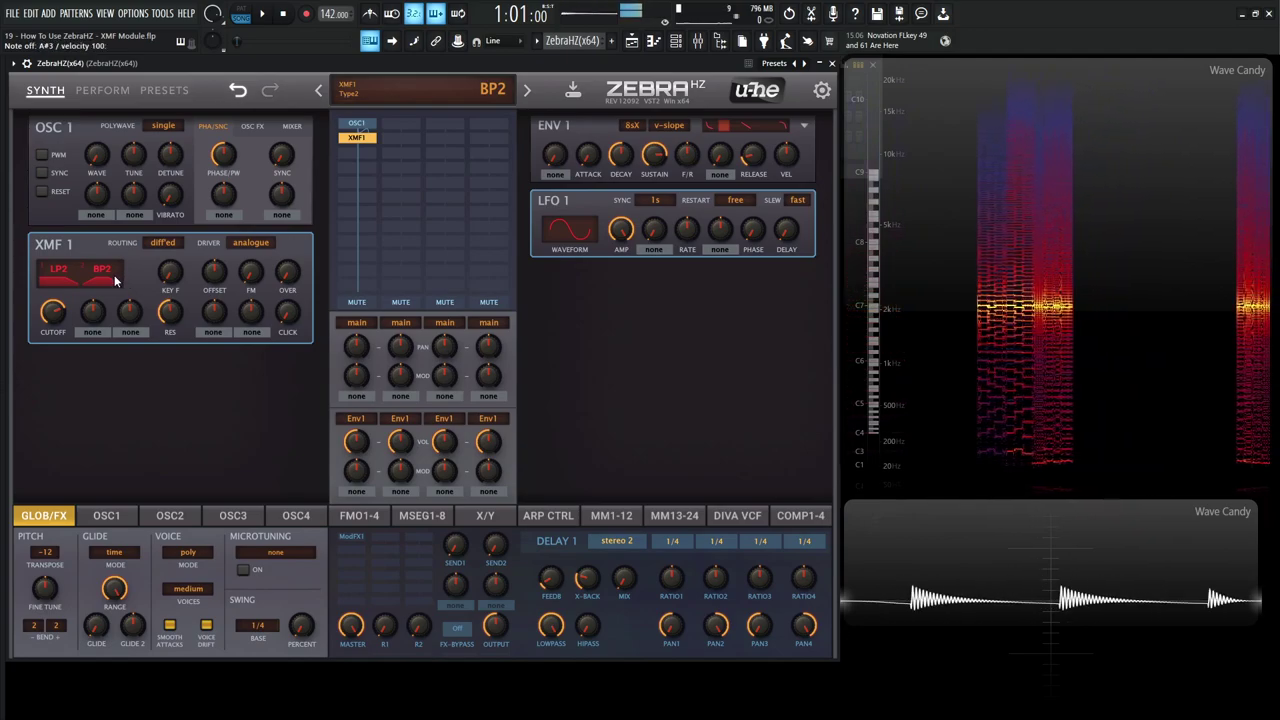
{"action": "scroll", "coordinate": [115, 281], "scroll_direction": "down", "scroll_amount": 1}
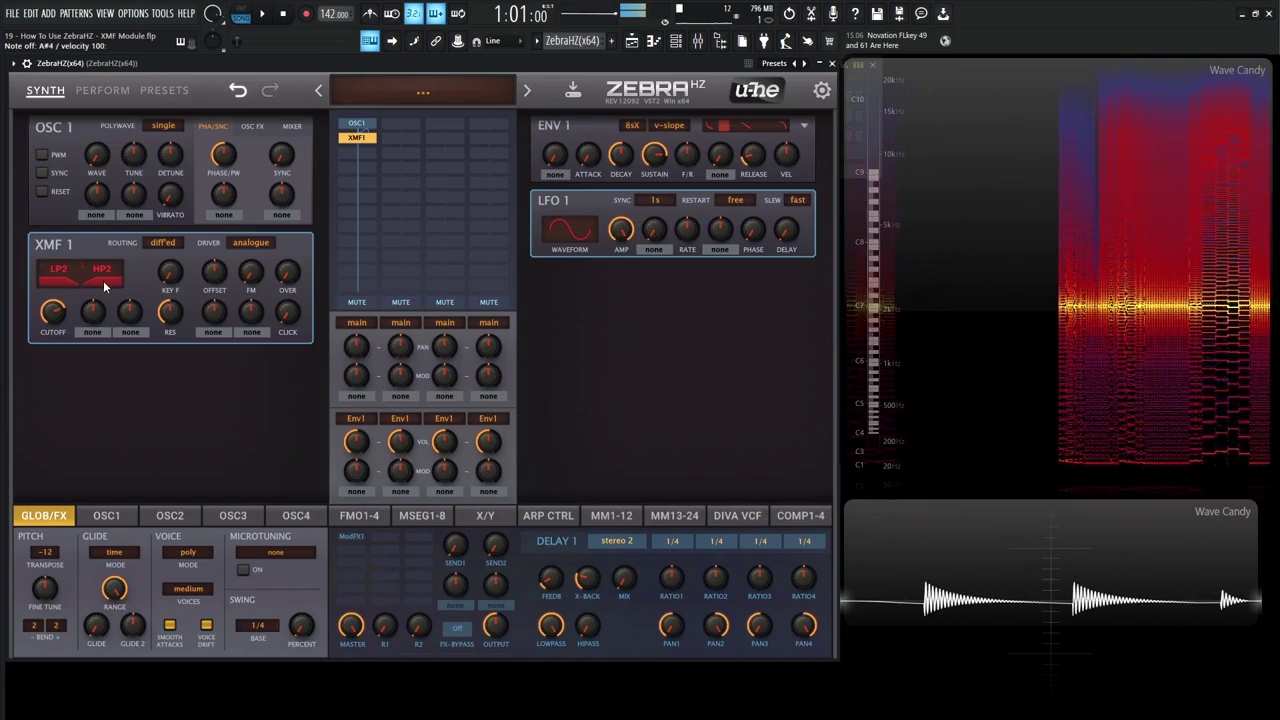
Step: Change XMF 1's driver to XMF and bring up the second filter's type choices
{"action": "left_click", "coordinate": [250, 243]}
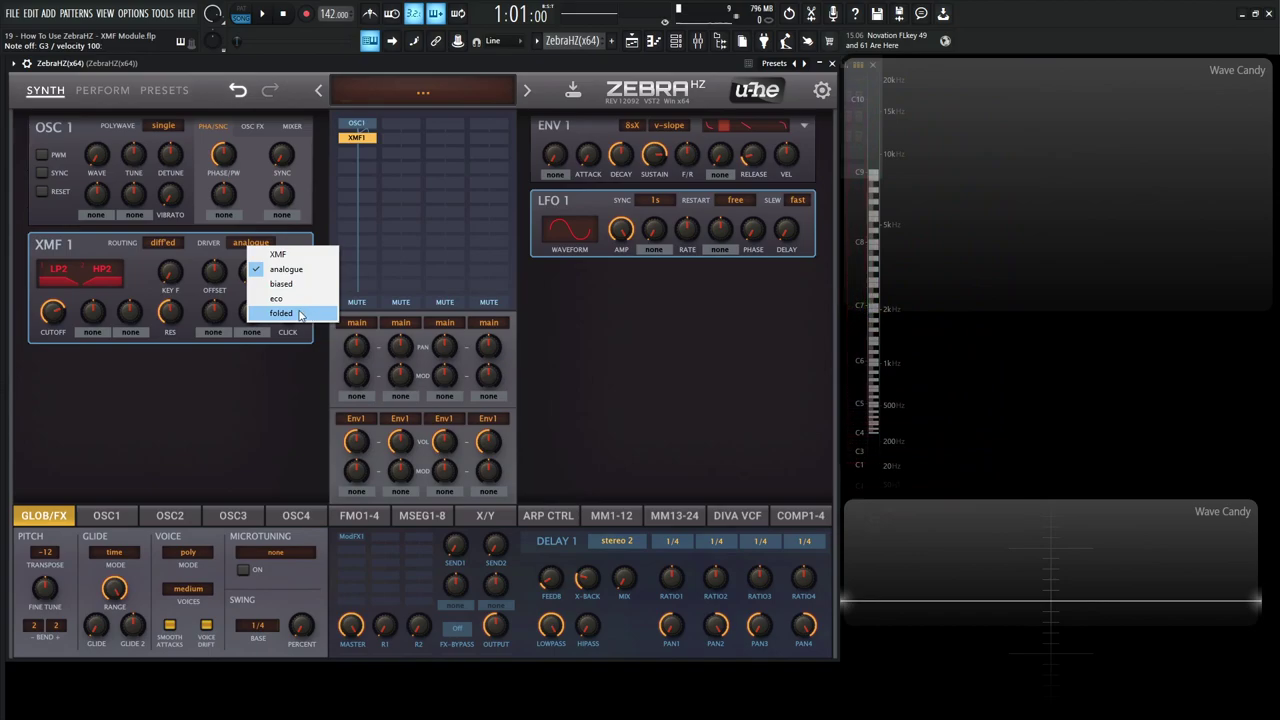
{"action": "left_click", "coordinate": [274, 254]}
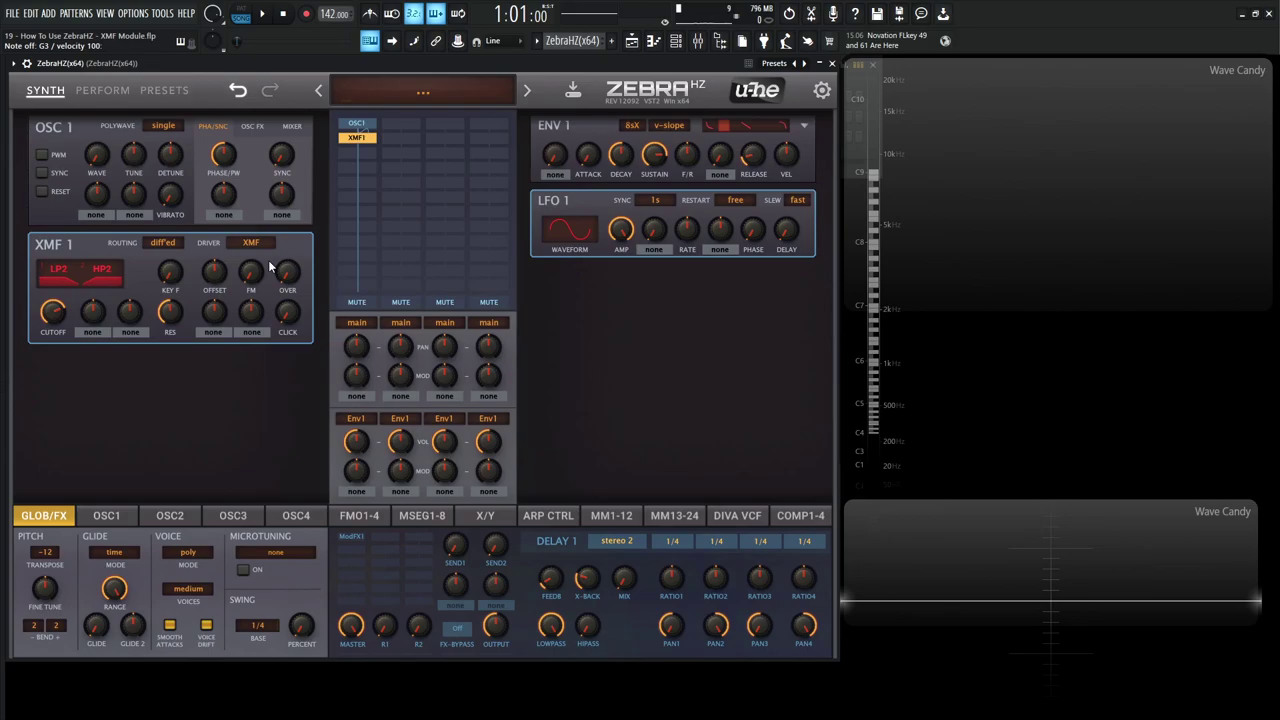
{"action": "left_click", "coordinate": [258, 244]}
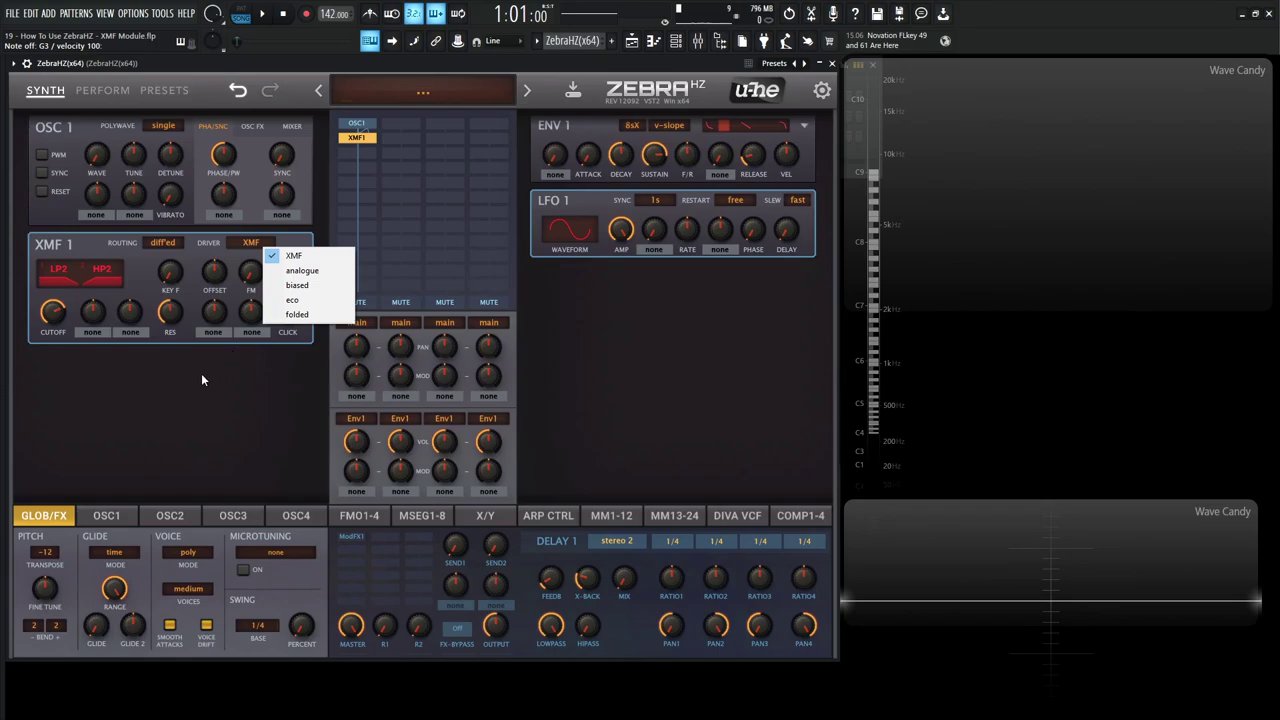
{"action": "left_click", "coordinate": [102, 268]}
{"action": "left_click", "coordinate": [102, 270]}
Step: Set the second filter back to same and XMF 1 routing to single
{"action": "left_click", "coordinate": [146, 276]}
{"action": "left_click", "coordinate": [163, 243]}
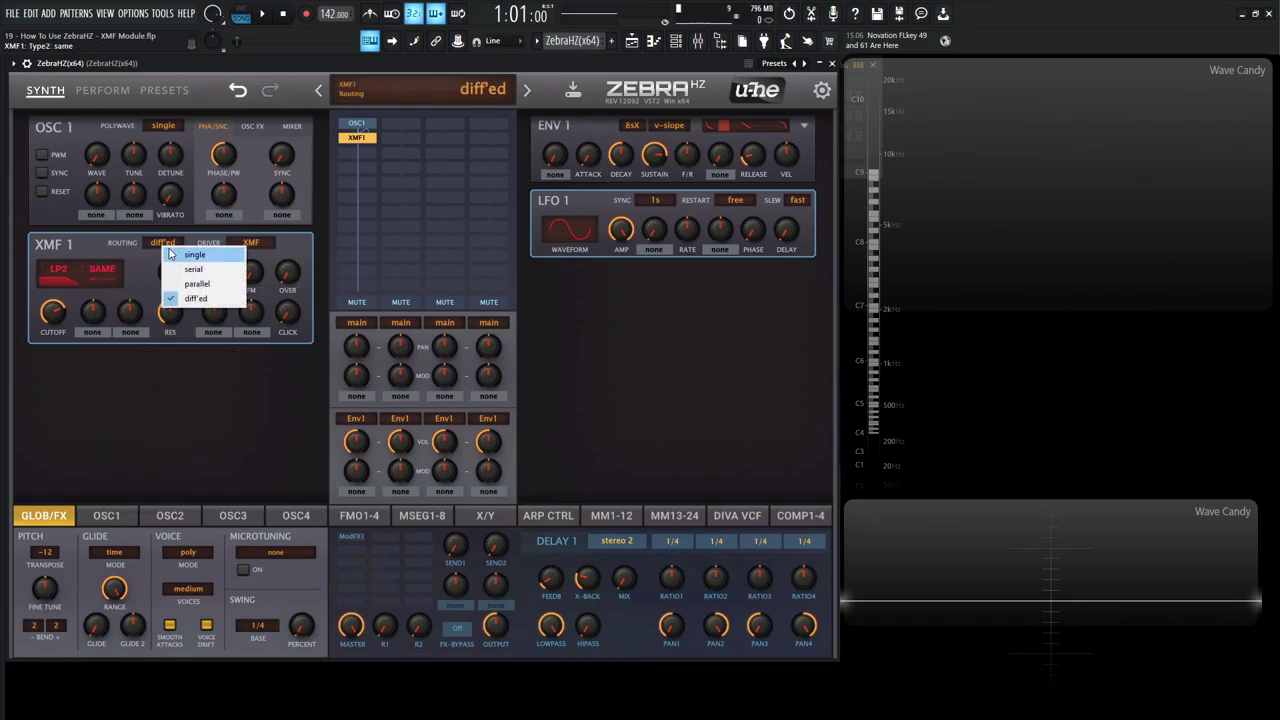
{"action": "left_click", "coordinate": [205, 257]}
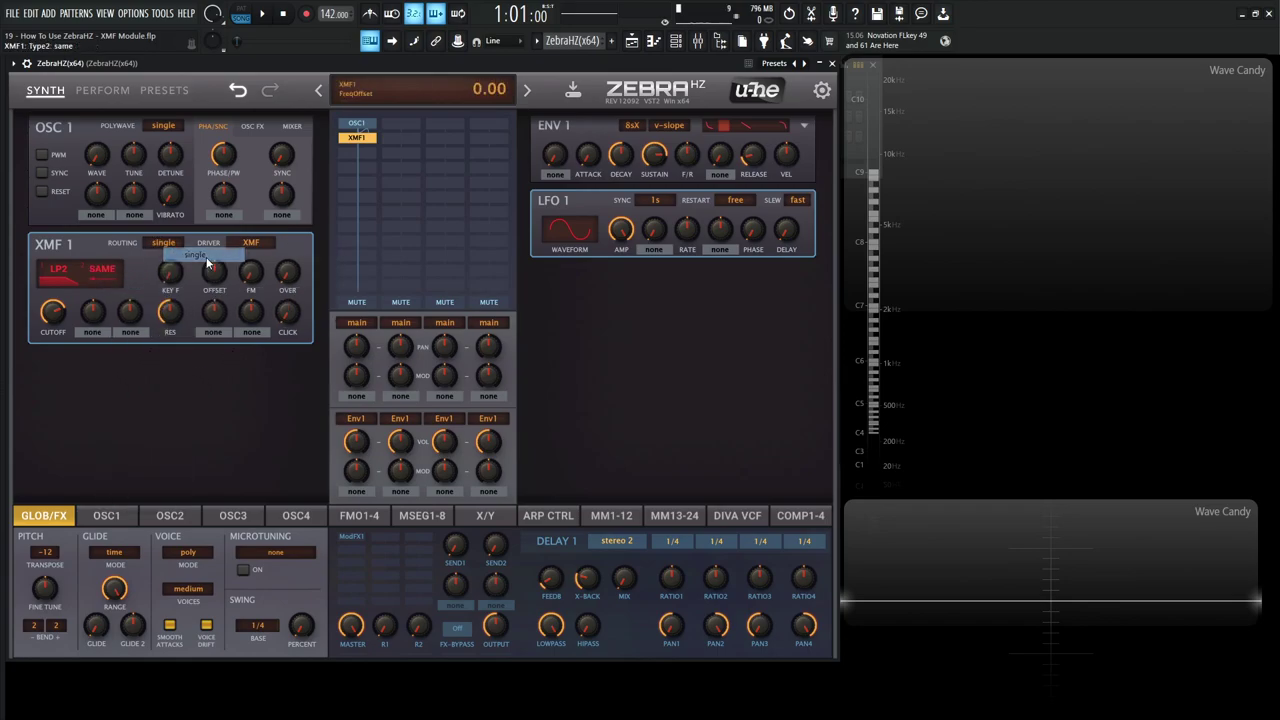
Step: Modulate the XMF 1 filter frequency with Lfo1 at an amount of 38
{"action": "left_click", "coordinate": [101, 332]}
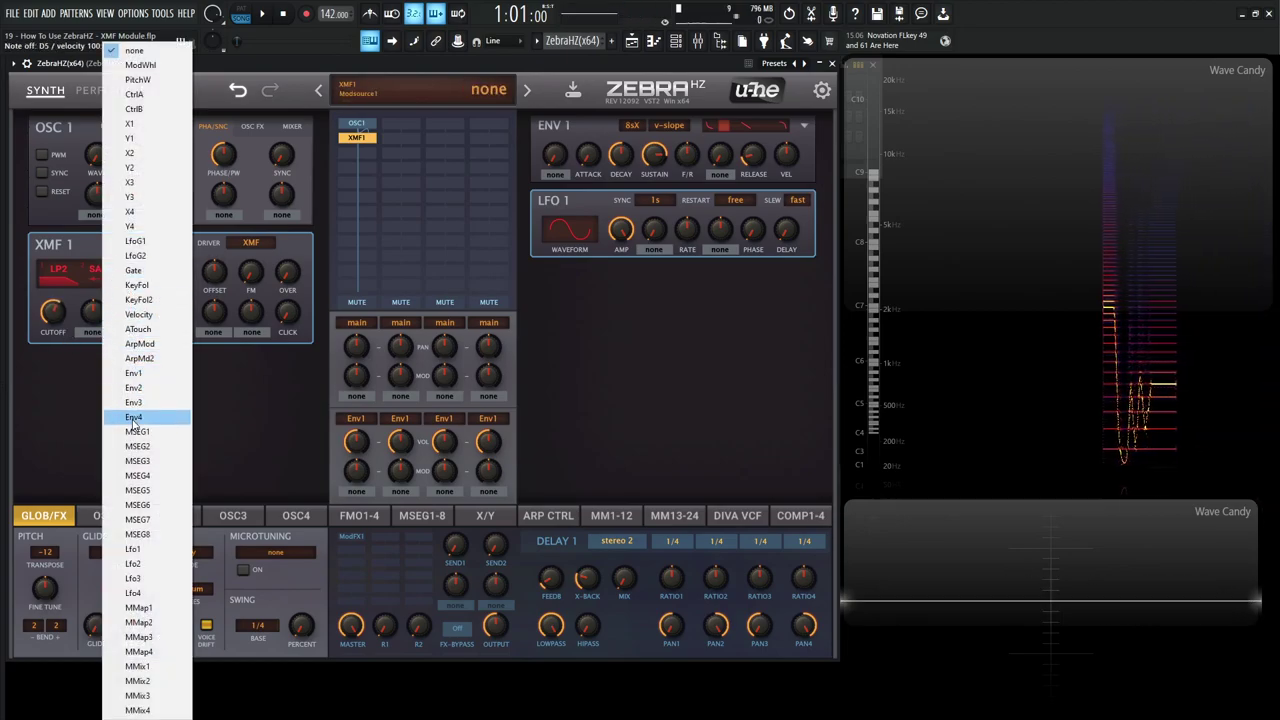
{"action": "left_click", "coordinate": [135, 549]}
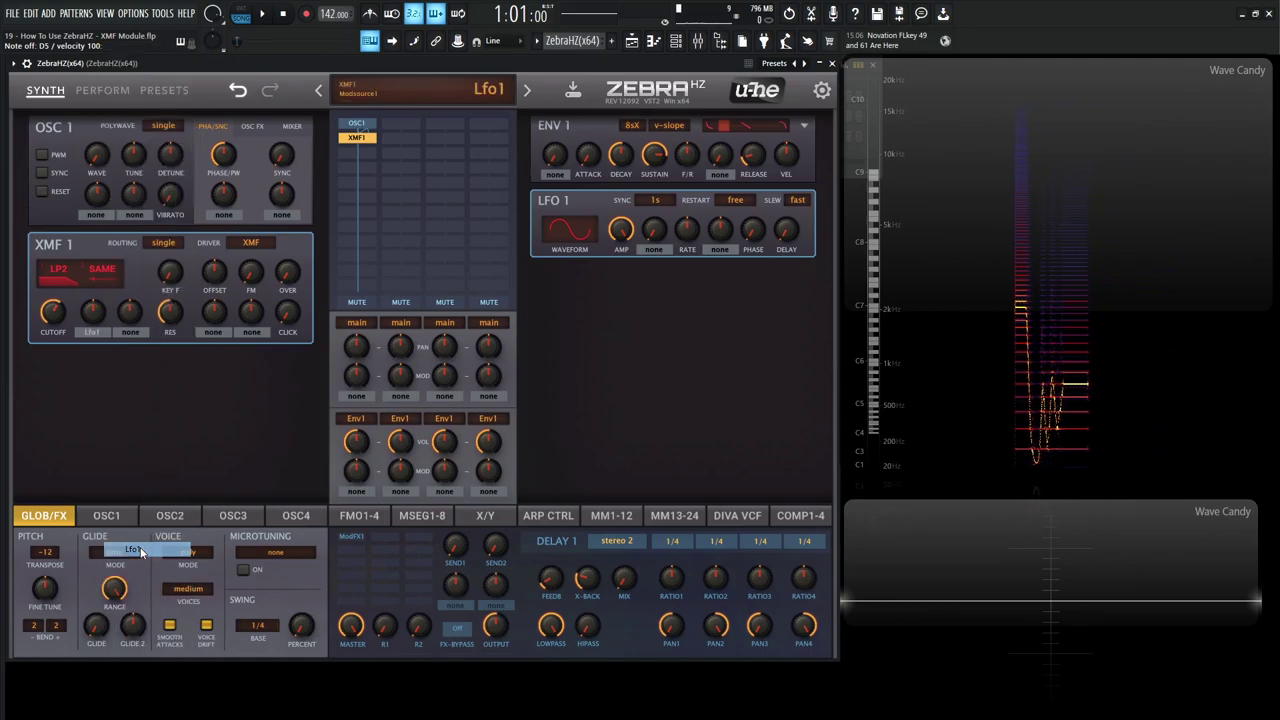
{"action": "left_click_drag", "start_coordinate": [92, 318], "coordinate": [94, 306]}
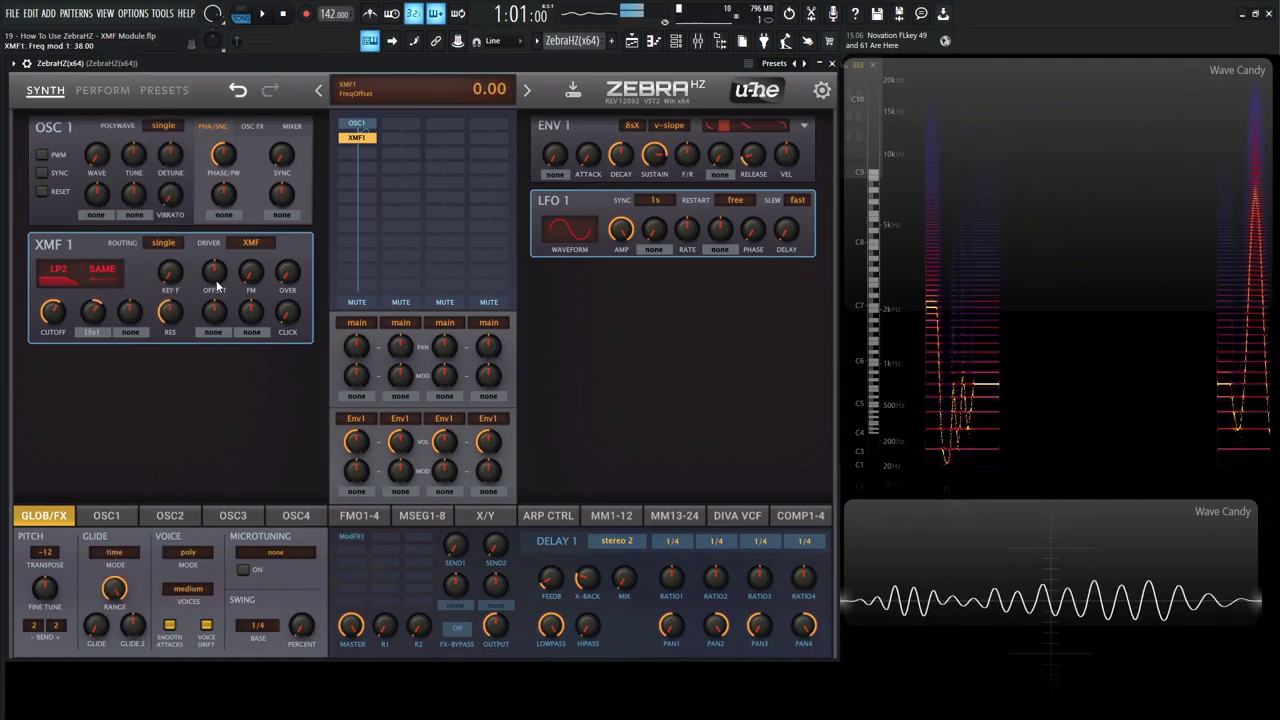
Step: Audition analogue, biased, eco and folded drivers and raise overload to 22
{"action": "left_click", "coordinate": [241, 248]}
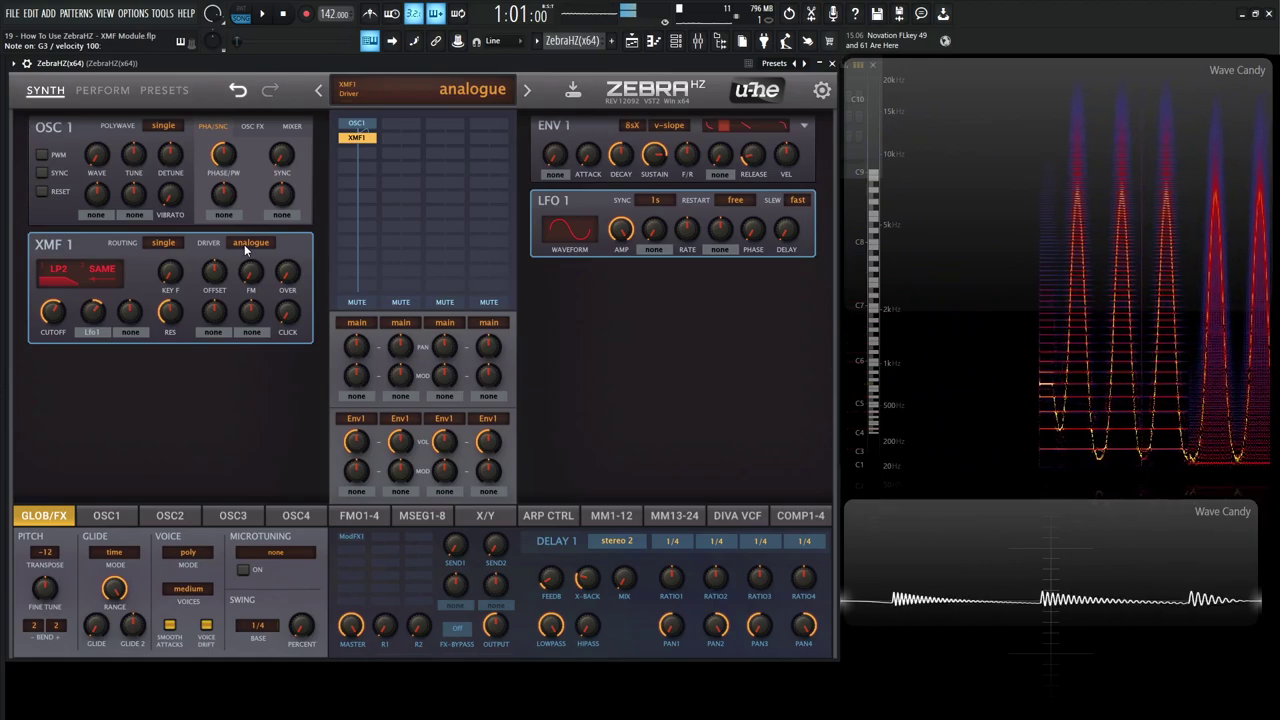
{"action": "left_click", "coordinate": [244, 244]}
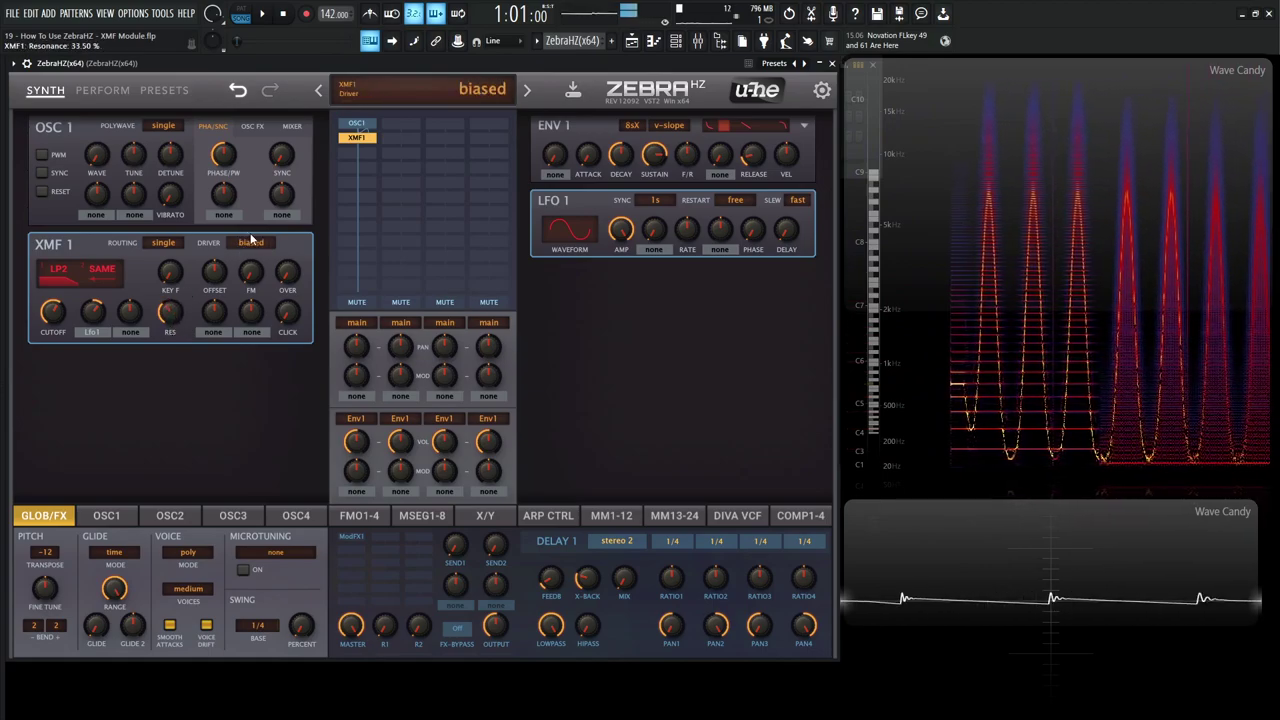
{"action": "left_click", "coordinate": [254, 244]}
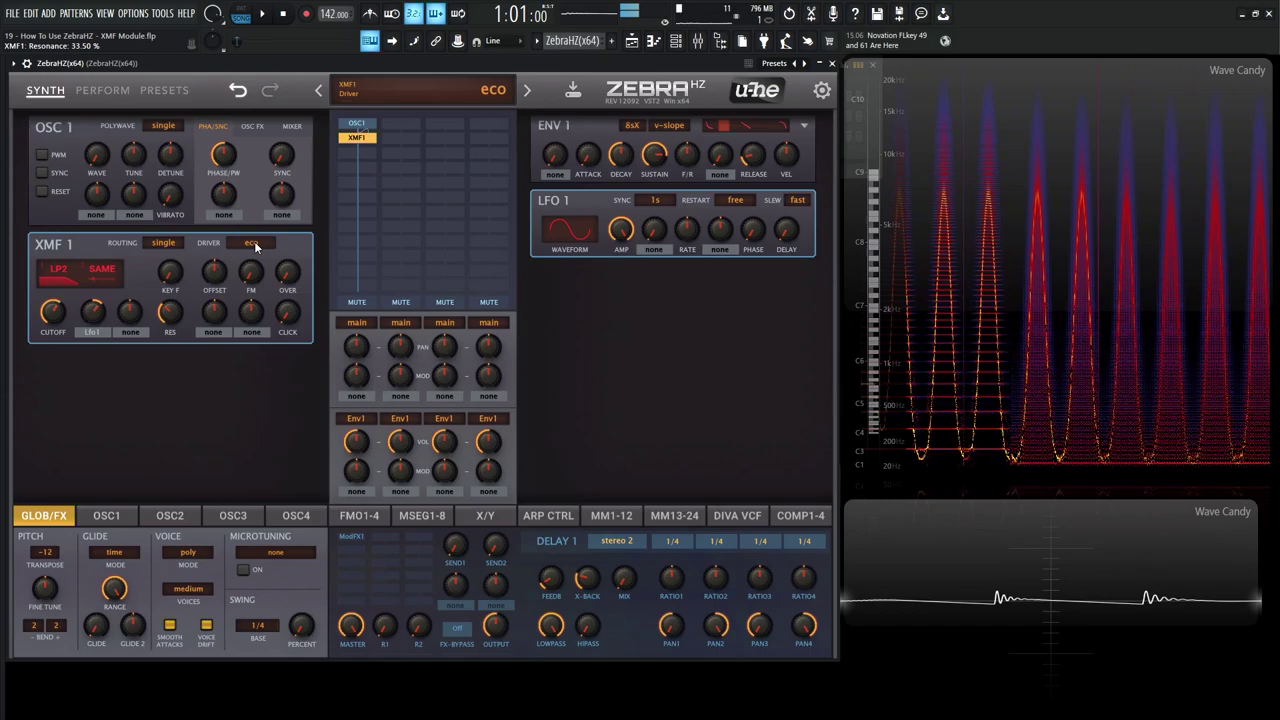
{"action": "left_click", "coordinate": [254, 242]}
{"action": "left_click_drag", "start_coordinate": [287, 274], "coordinate": [272, 242]}
{"action": "scroll", "coordinate": [261, 242], "scroll_direction": "up", "scroll_amount": 1}
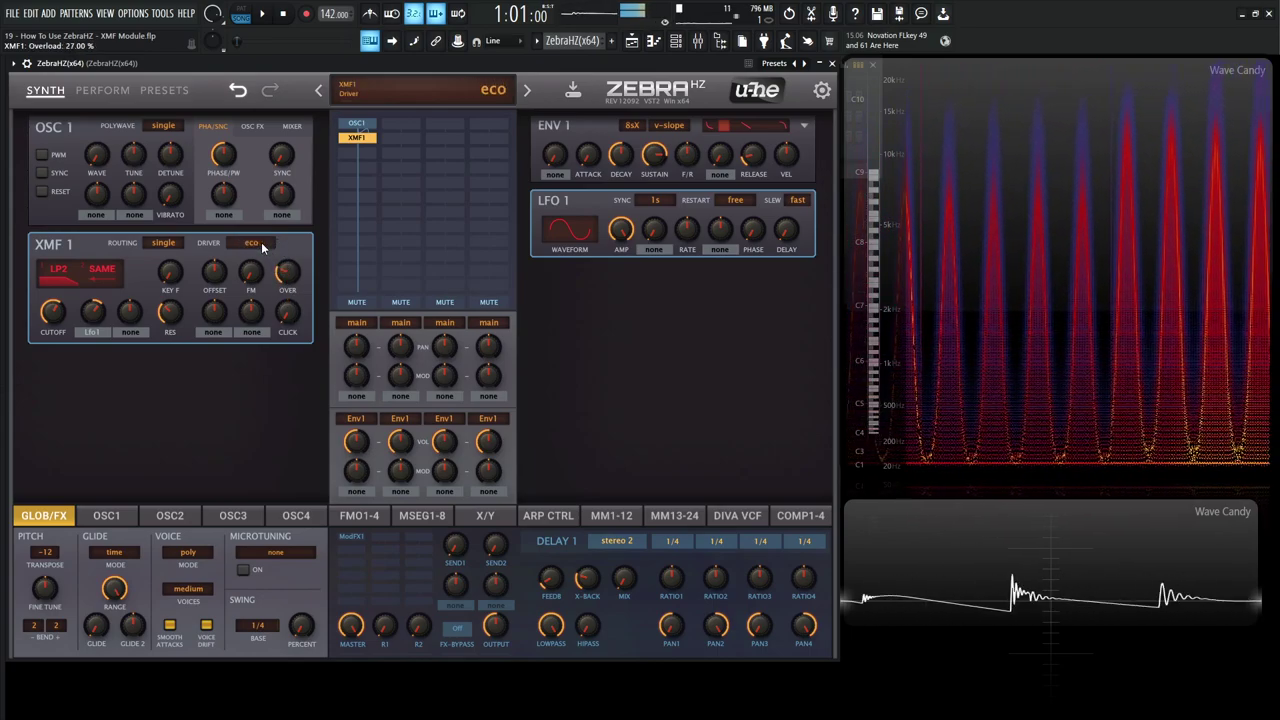
{"action": "scroll", "coordinate": [261, 242], "scroll_direction": "up", "scroll_amount": 1}
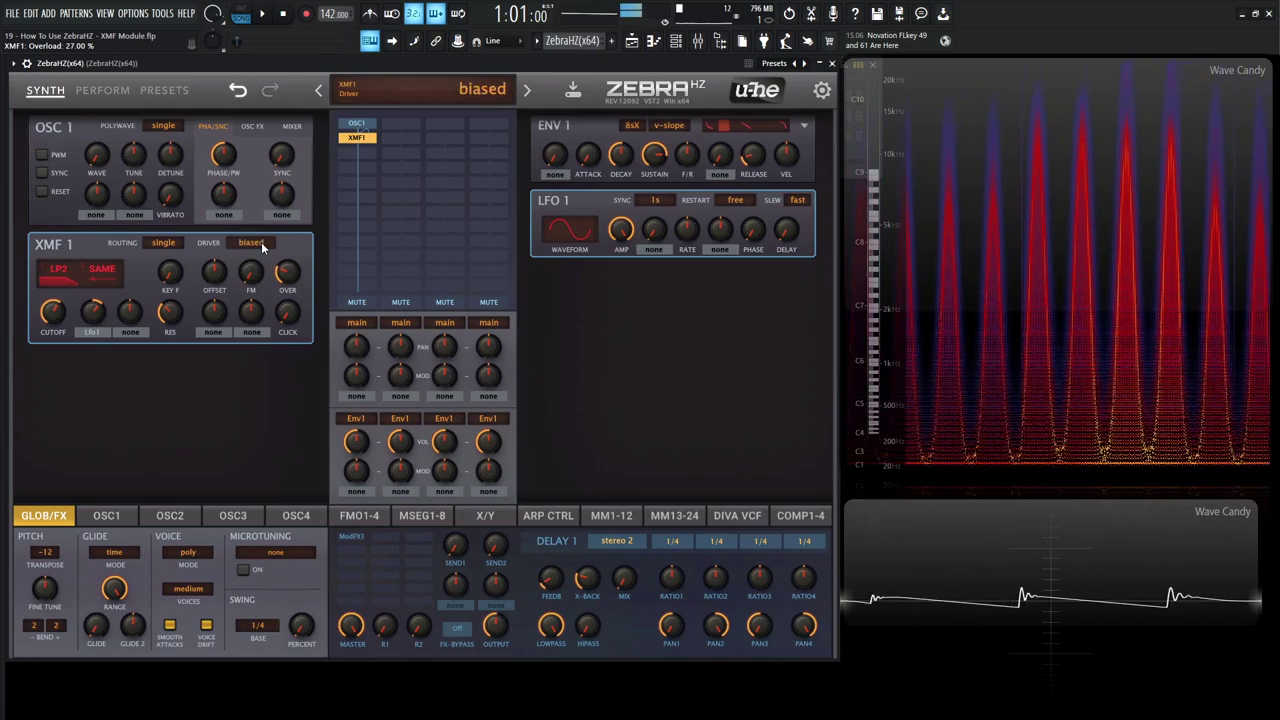
{"action": "scroll", "coordinate": [261, 242], "scroll_direction": "up", "scroll_amount": 1}
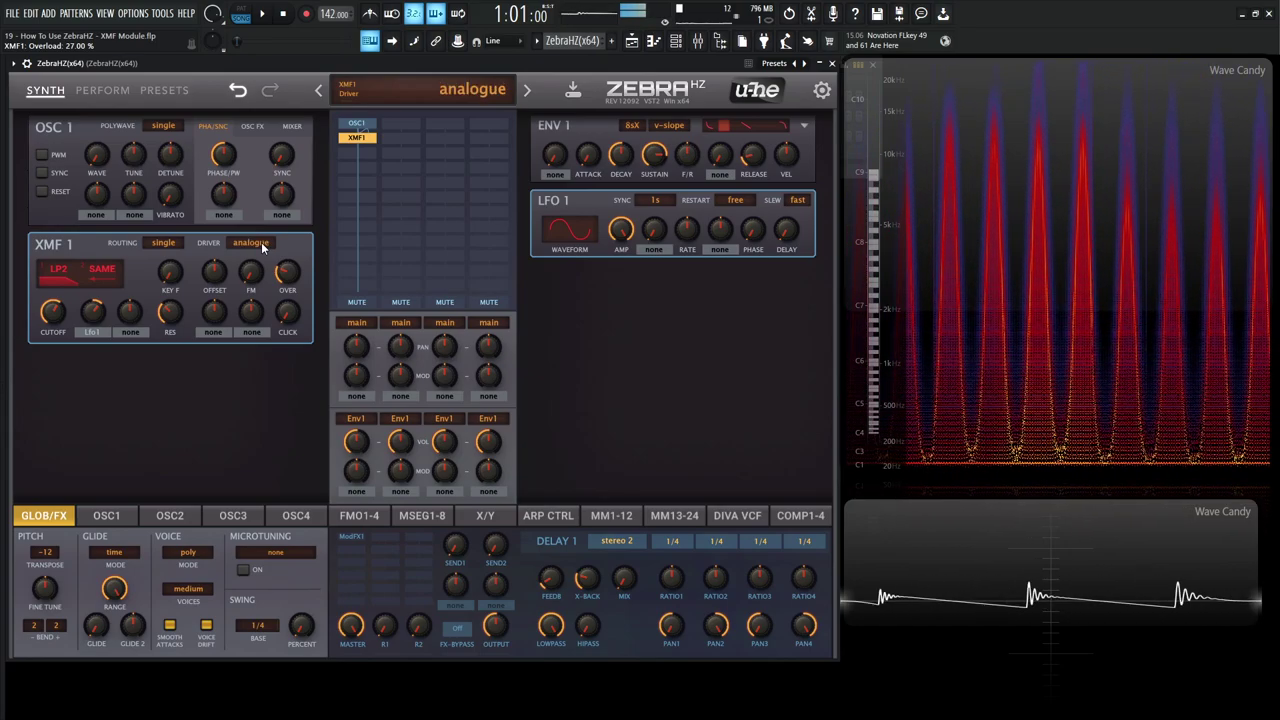
{"action": "scroll", "coordinate": [261, 242], "scroll_direction": "up", "scroll_amount": 1}
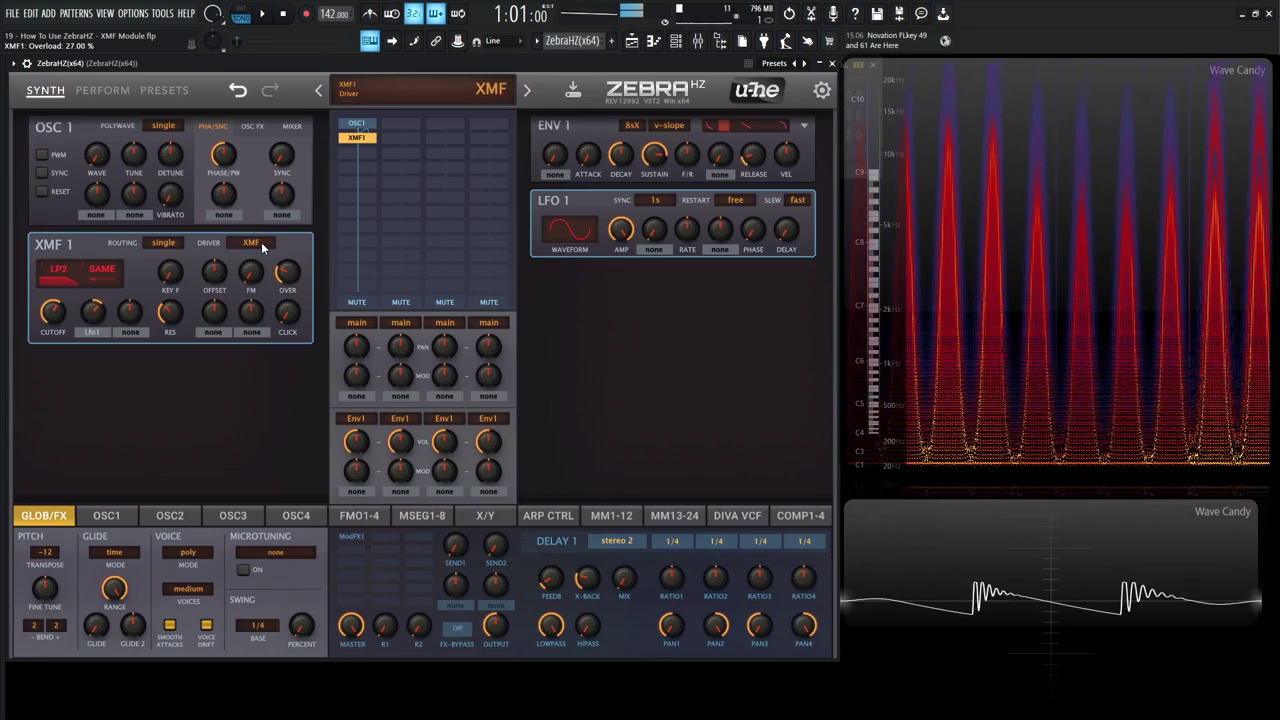
{"action": "scroll", "coordinate": [261, 242], "scroll_direction": "down", "scroll_amount": 1}
{"action": "scroll", "coordinate": [261, 242], "scroll_direction": "up", "scroll_amount": 1}
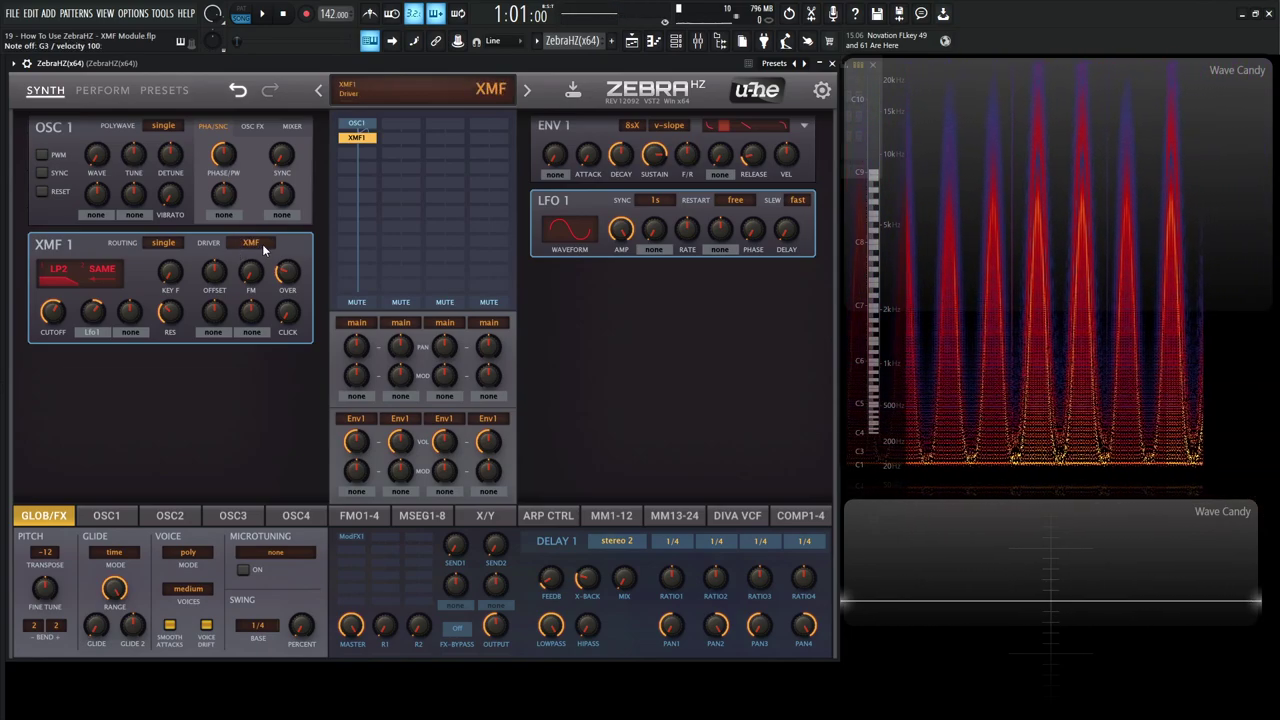
{"action": "left_click", "coordinate": [264, 247]}
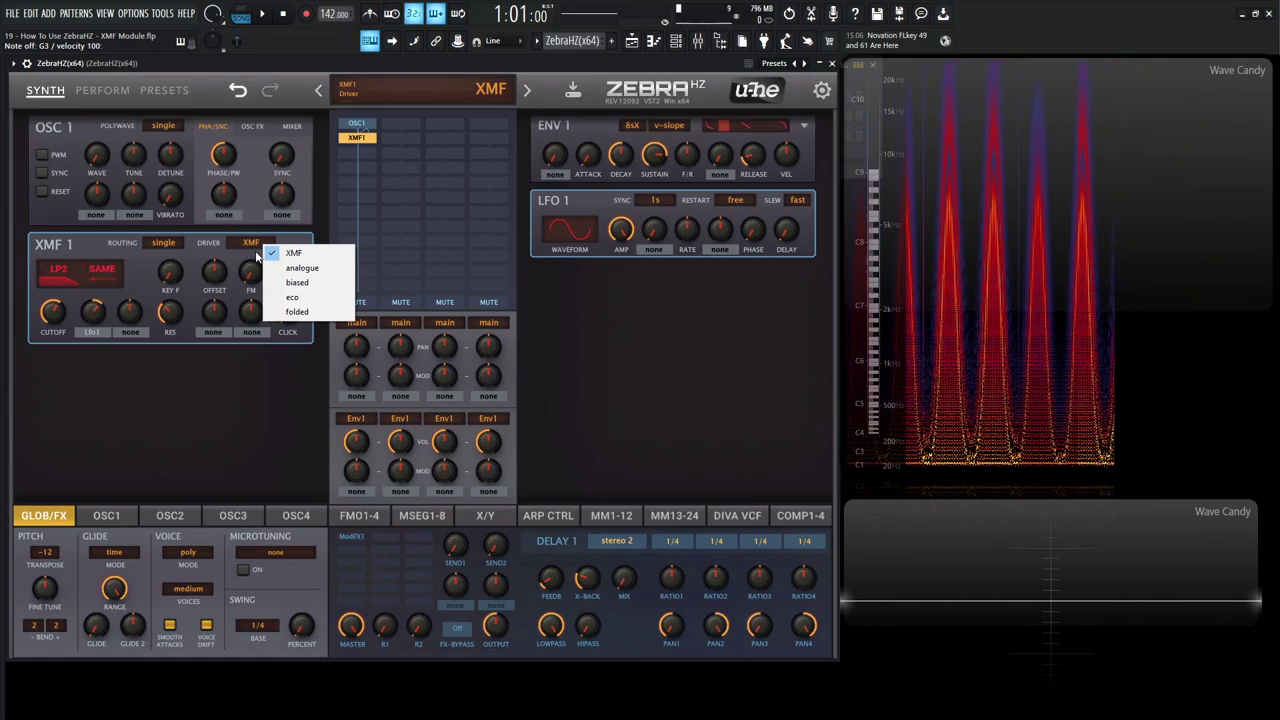
Step: Keep the XMF driver, set cutoff to 103, resonance to about 28 and key follow to 0
{"action": "left_click", "coordinate": [258, 362]}
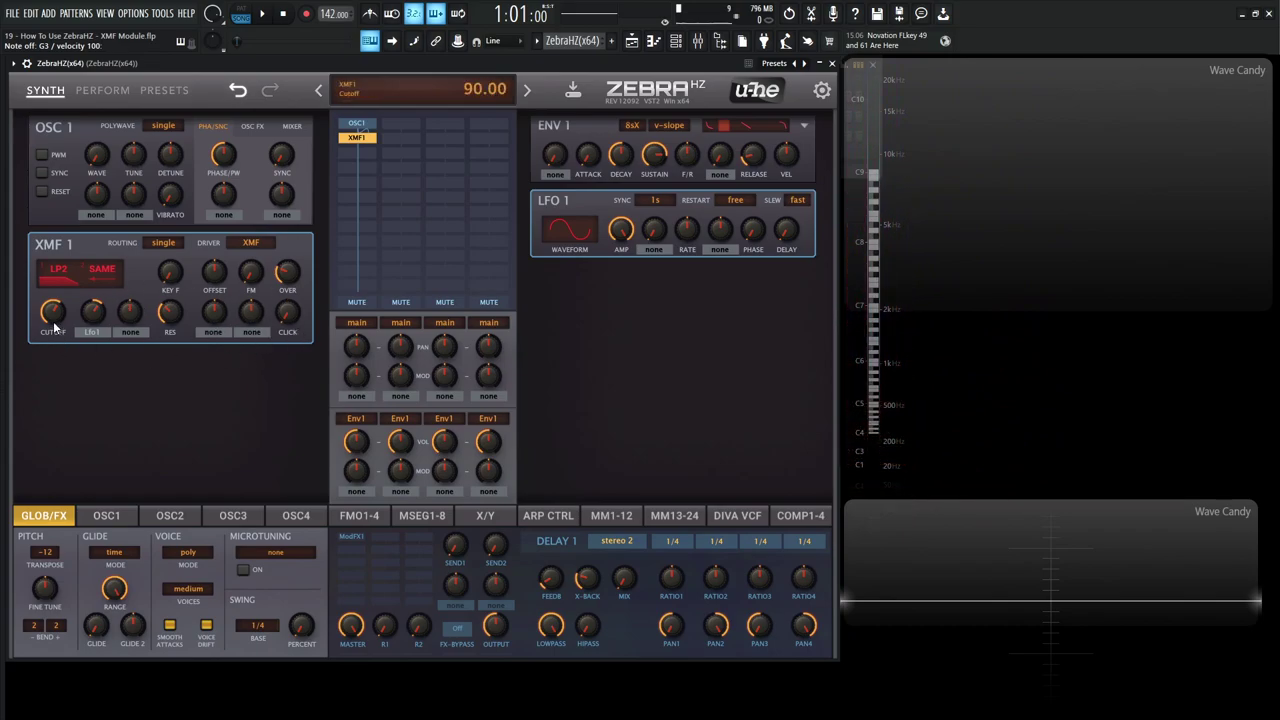
{"action": "left_click_drag", "start_coordinate": [57, 322], "coordinate": [57, 309]}
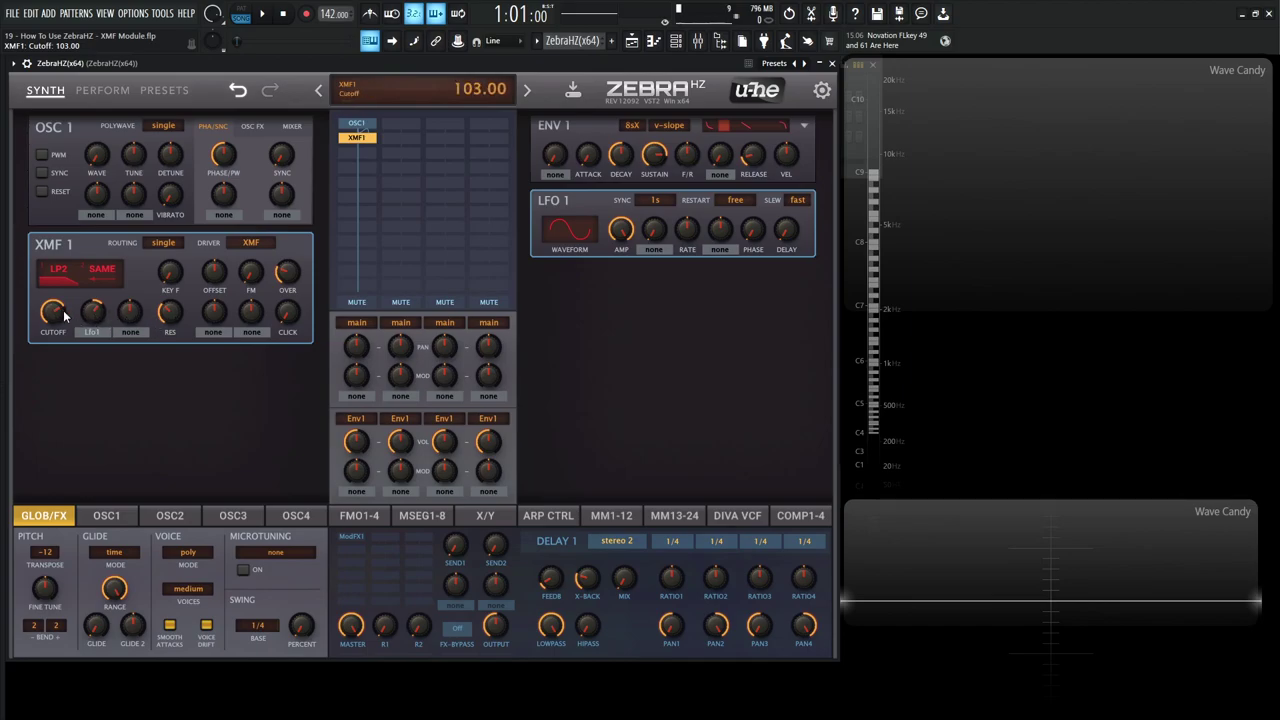
{"action": "left_click_drag", "start_coordinate": [166, 318], "coordinate": [171, 332]}
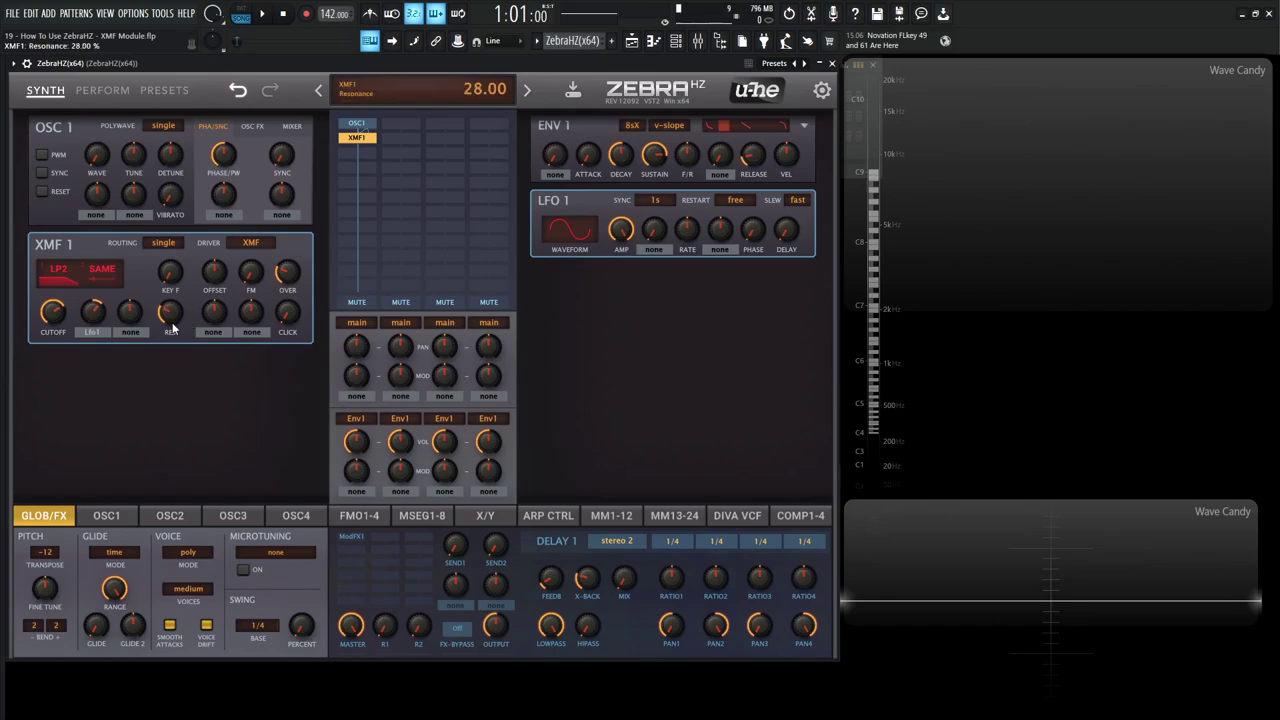
{"action": "mouse_move", "coordinate": [171, 272]}
{"action": "left_mouse_down"}
{"action": "mouse_move", "coordinate": [176, 262]}
{"action": "mouse_move", "coordinate": [174, 297]}
{"action": "left_mouse_up"}
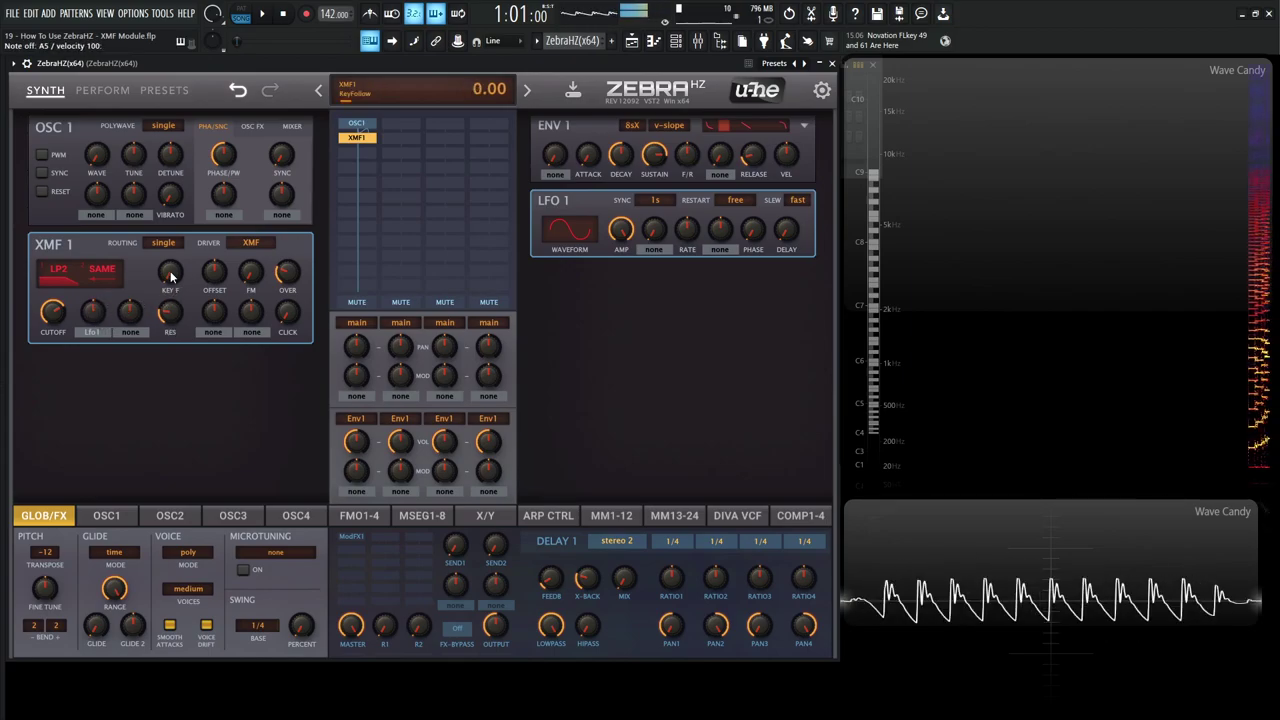
Step: Sweep the XMF 1 cutoff down toward 5 and settle it at about 57
{"action": "left_click_drag", "start_coordinate": [51, 320], "coordinate": [58, 346]}
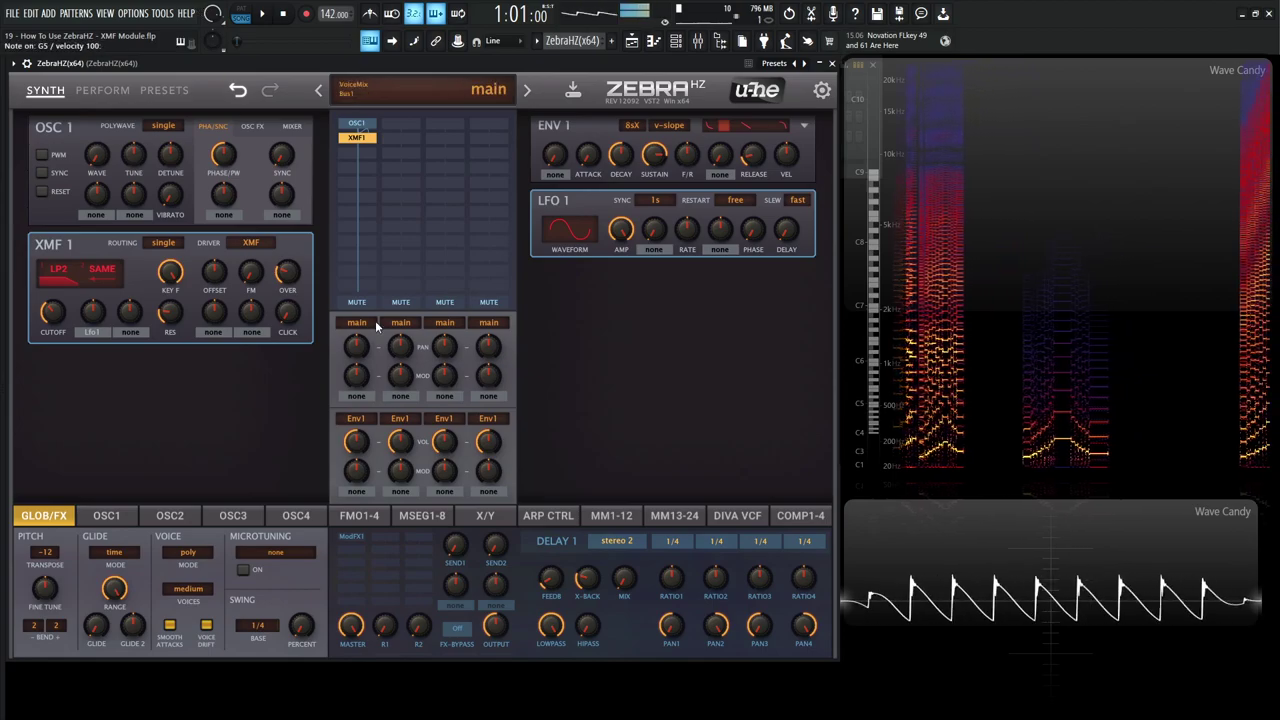
{"action": "left_click_drag", "start_coordinate": [50, 314], "coordinate": [55, 344]}
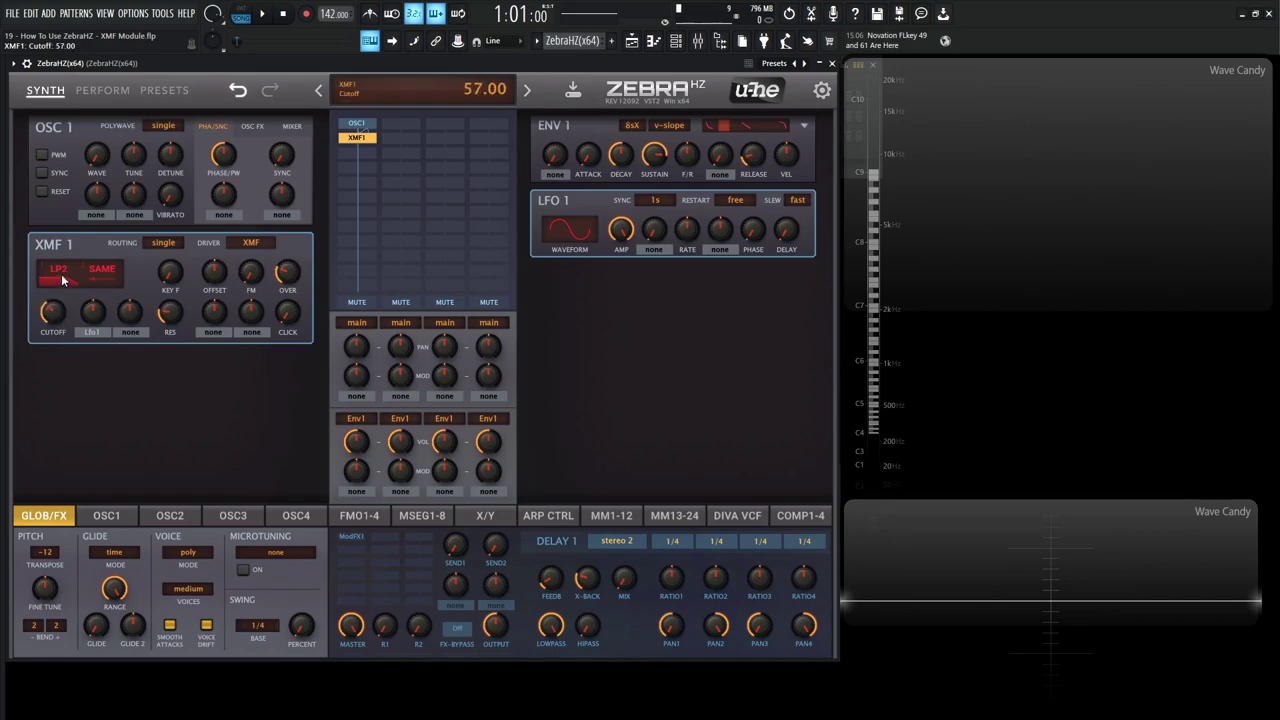
Step: Clear the Lfo1 modulation from the XMF 1 cutoff, setting the slot to none
{"action": "left_click", "coordinate": [130, 332]}
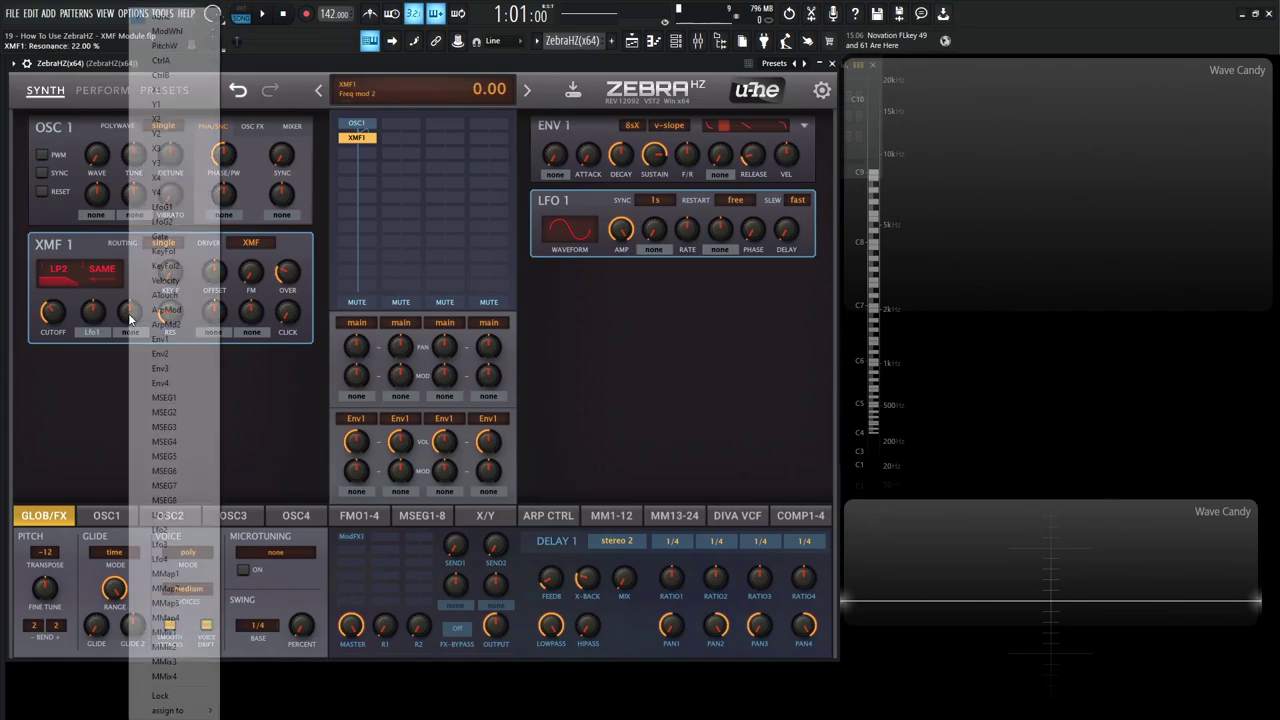
{"action": "left_click", "coordinate": [95, 312]}
{"action": "left_click", "coordinate": [91, 332]}
{"action": "left_click", "coordinate": [135, 51]}
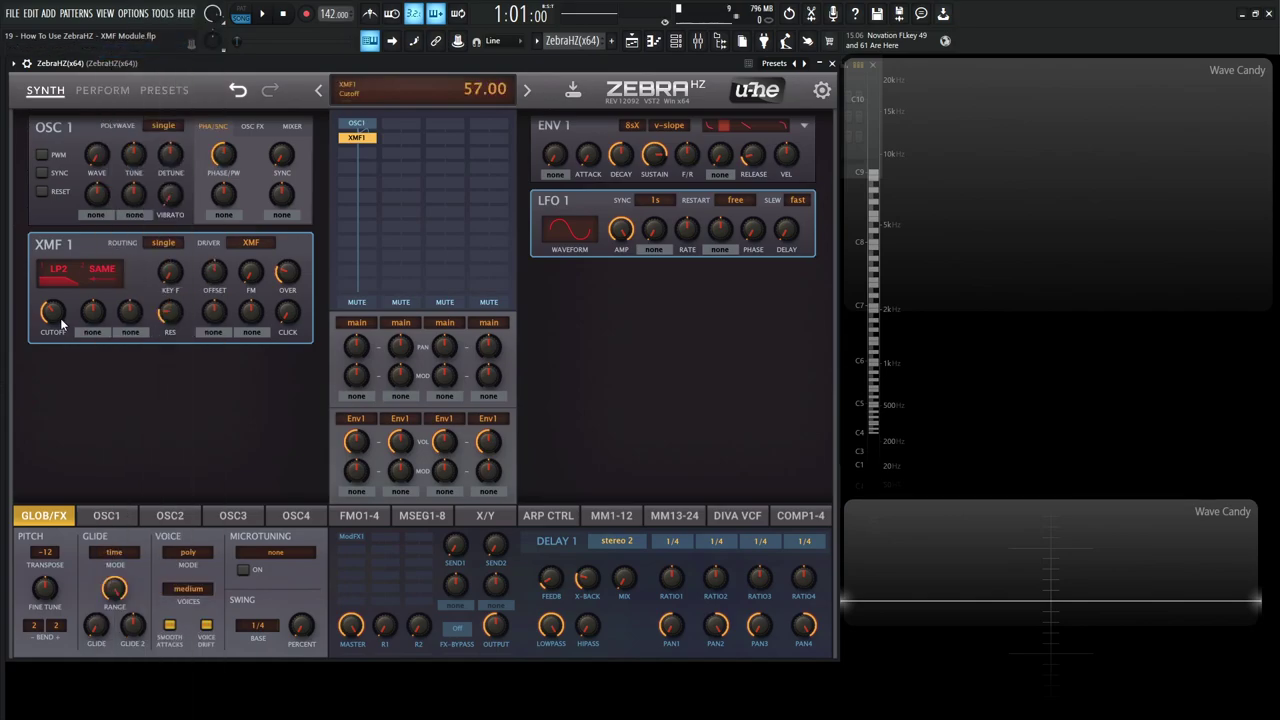
Step: Set the filter FM to 90.5 and move XMF1 down one slot in the grid
{"action": "left_click_drag", "start_coordinate": [250, 268], "coordinate": [250, 300]}
{"action": "left_click_drag", "start_coordinate": [53, 318], "coordinate": [58, 307]}
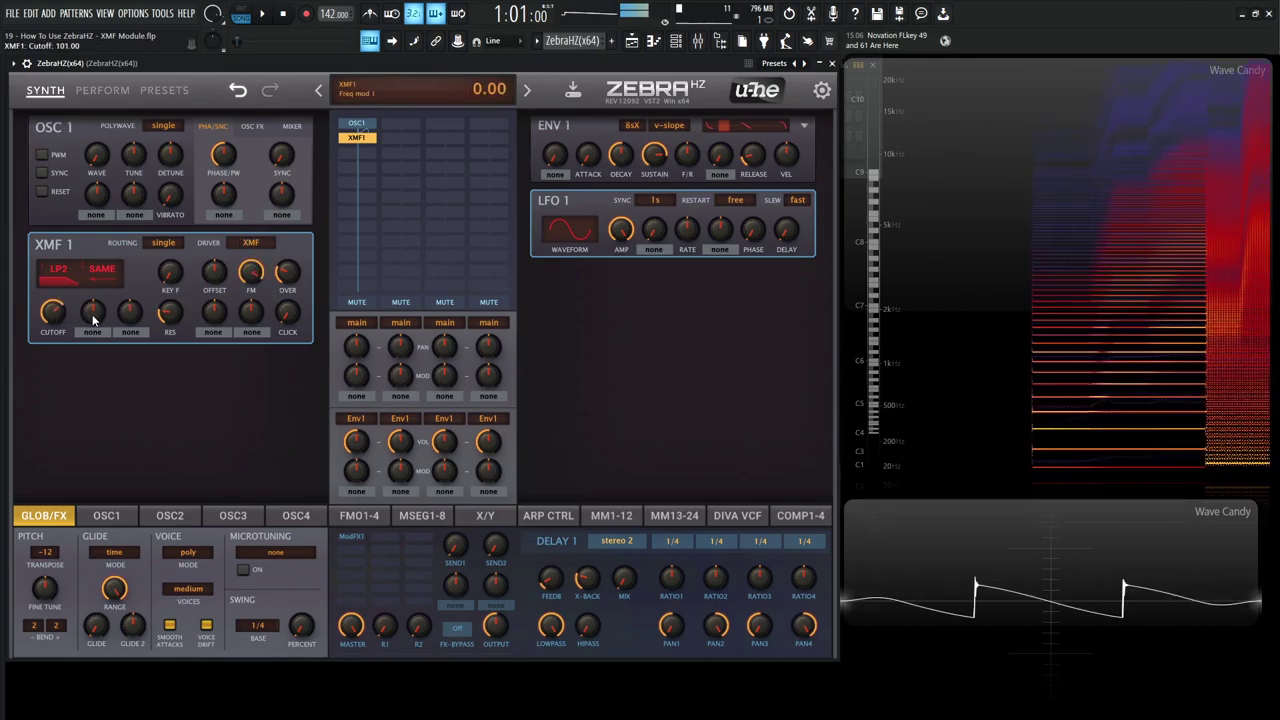
{"action": "left_click_drag", "start_coordinate": [251, 274], "coordinate": [288, 292]}
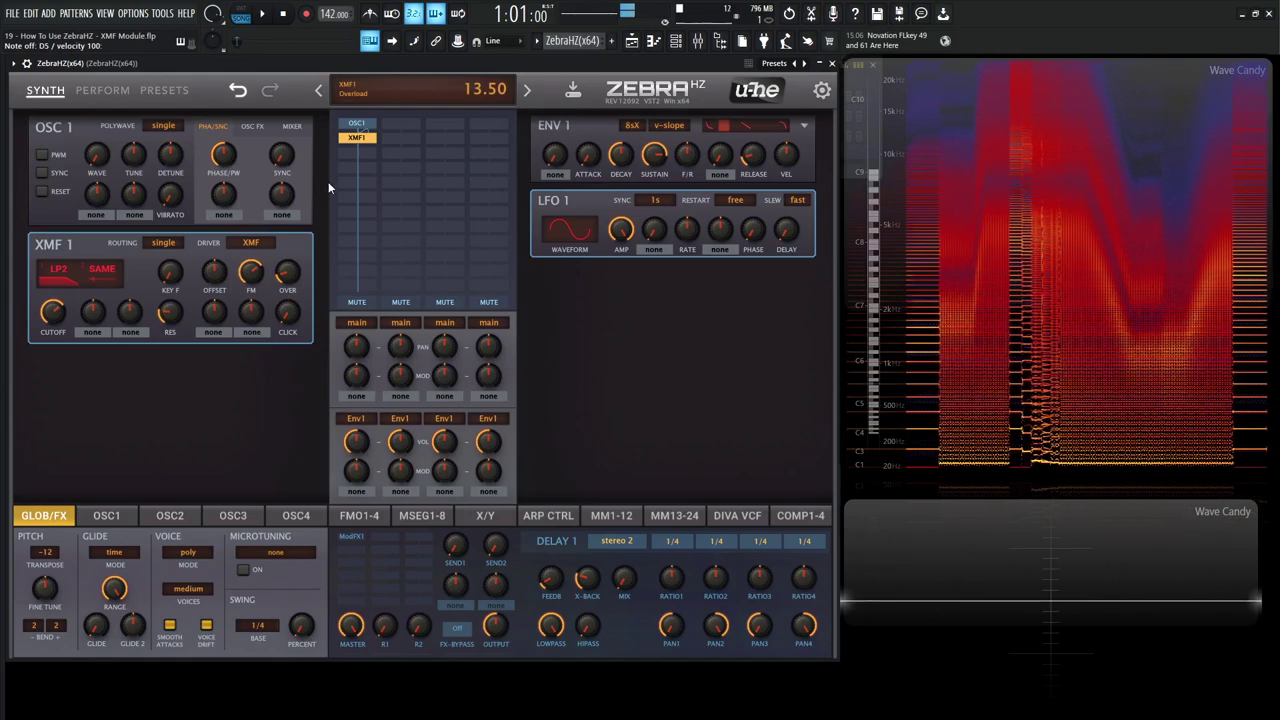
{"action": "left_click_drag", "start_coordinate": [367, 138], "coordinate": [367, 156]}
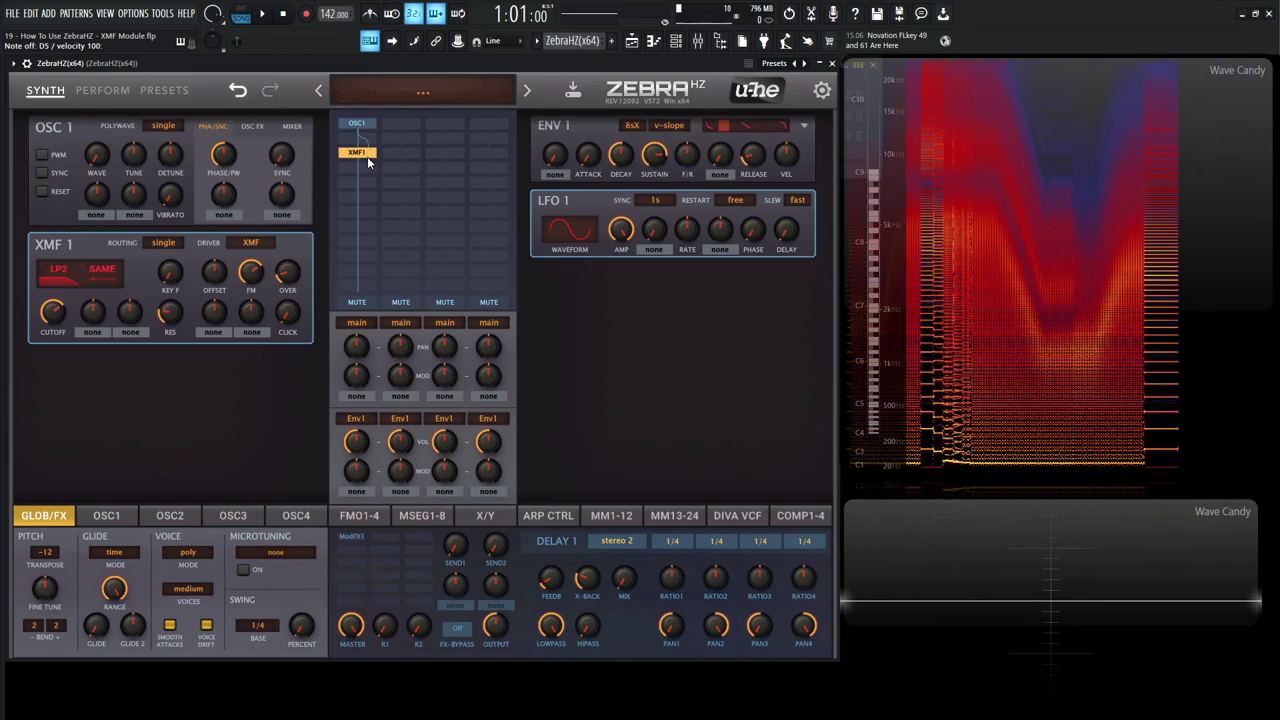
{"action": "mouse_move", "coordinate": [287, 290]}
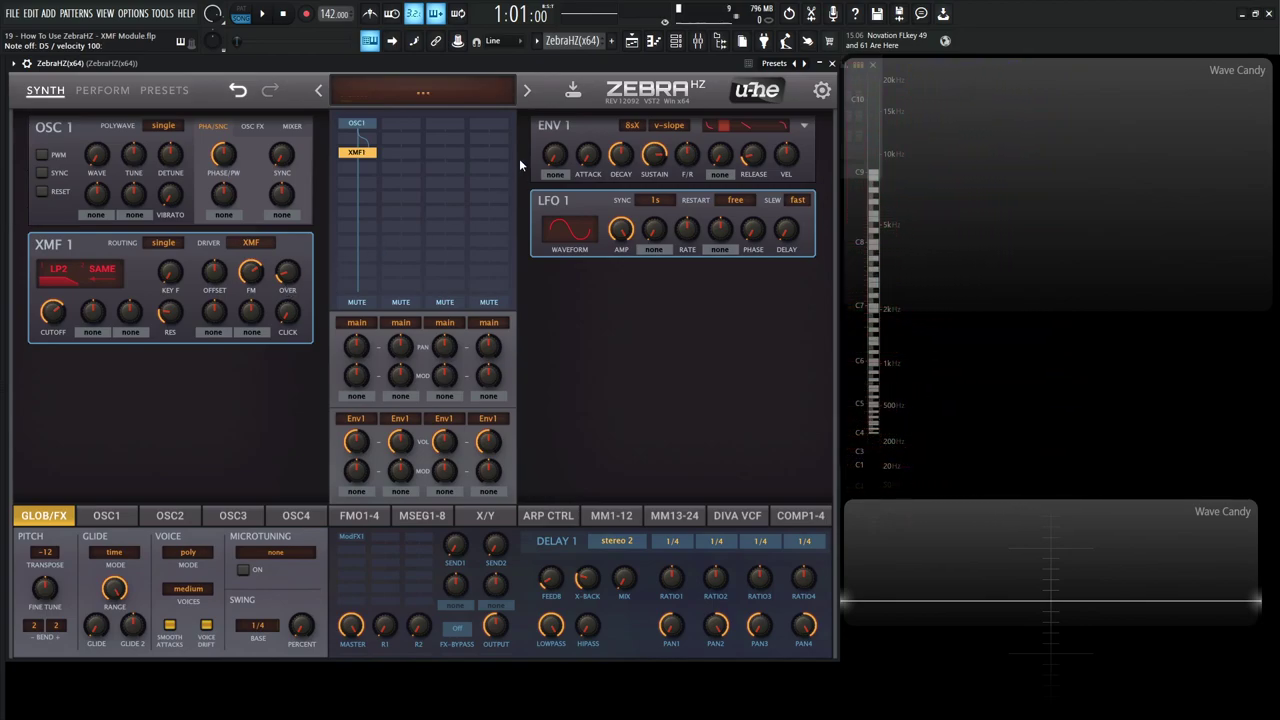
Step: Add an FMO1 oscillator in the slot beside OSC1 and mute its output
{"action": "left_click", "coordinate": [391, 126]}
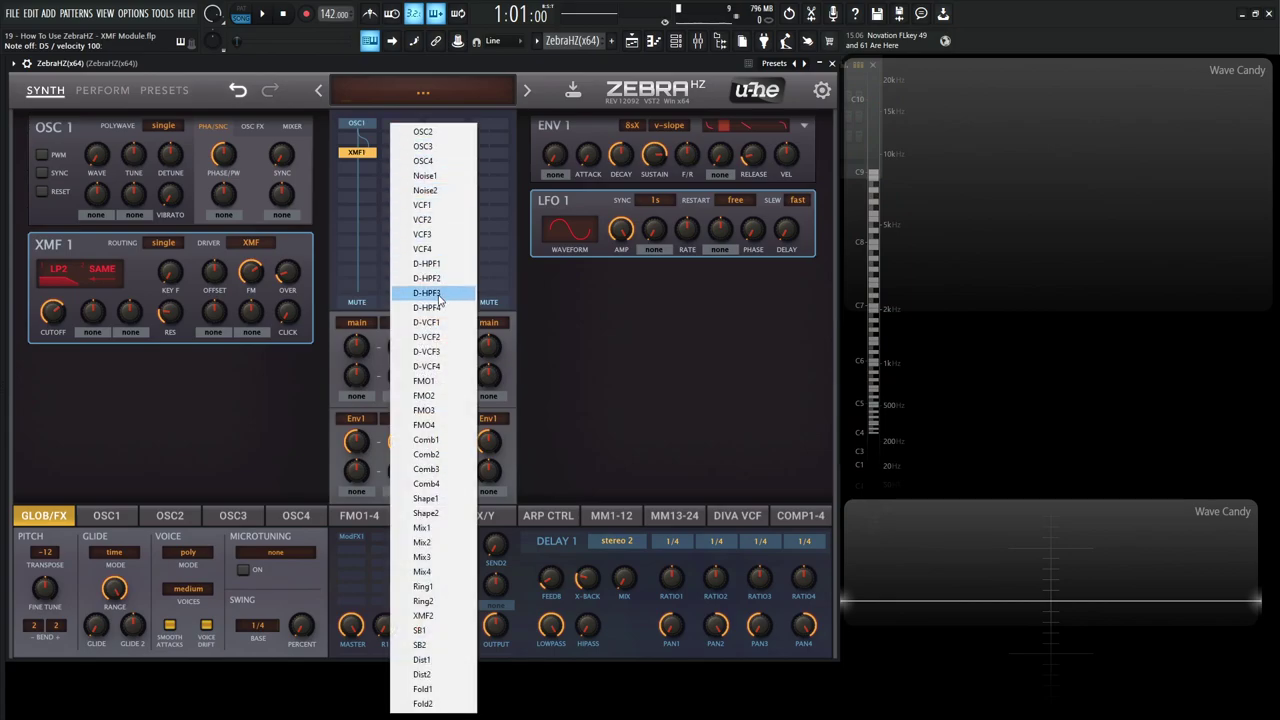
{"action": "left_click", "coordinate": [447, 381]}
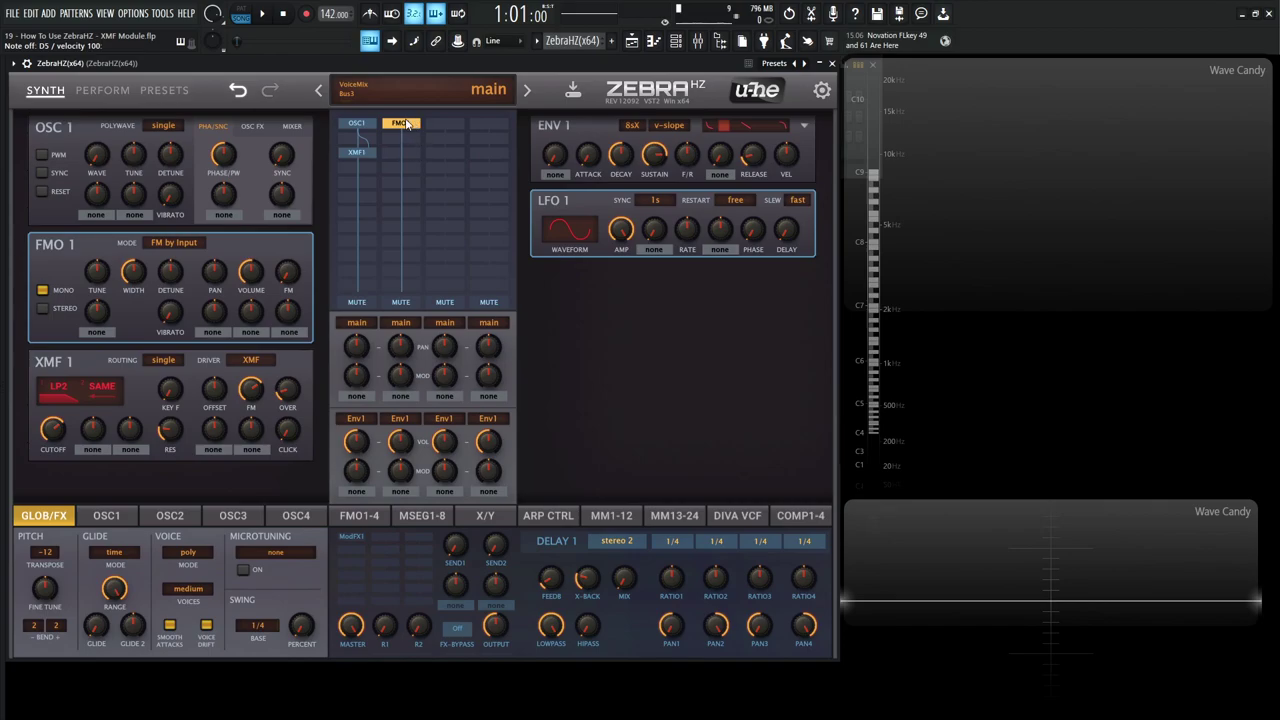
{"action": "left_click", "coordinate": [403, 302]}
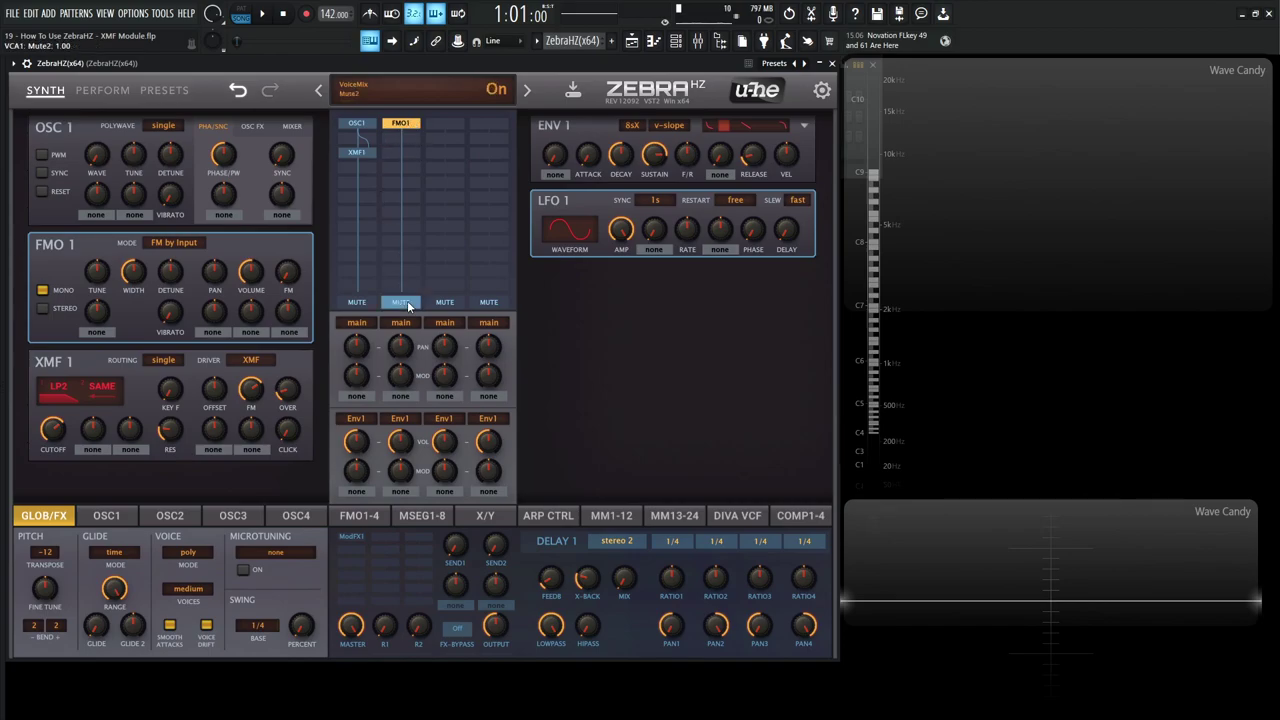
Step: Side-chain FMO1 into XMF1 via SideChain 2 and set the filter FM to 88
{"action": "right_click", "coordinate": [362, 152]}
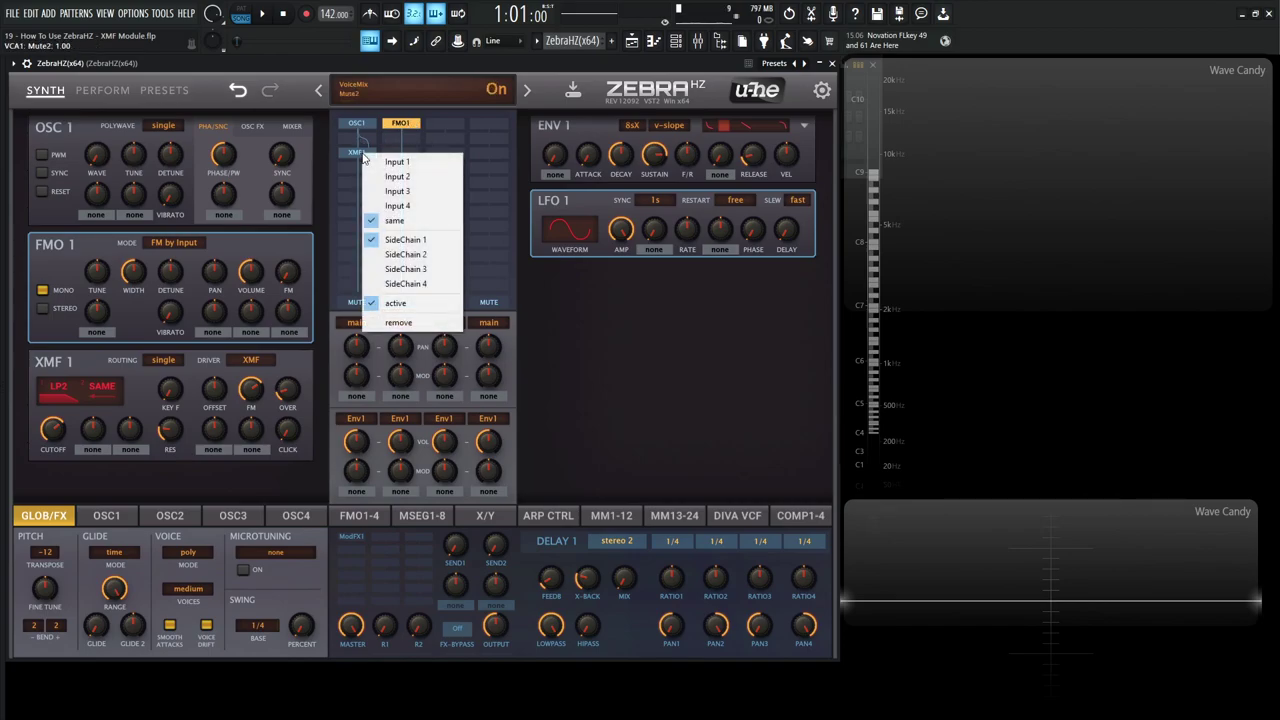
{"action": "left_click", "coordinate": [412, 254]}
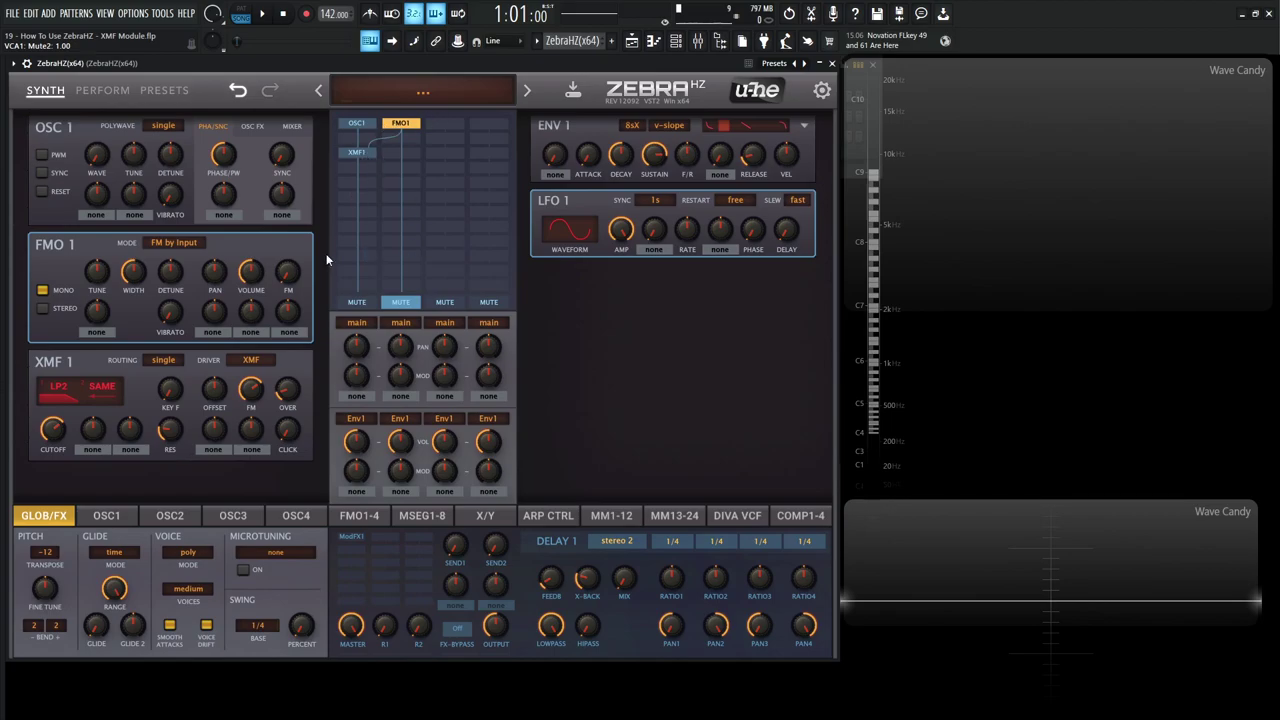
{"action": "left_click_drag", "start_coordinate": [251, 396], "coordinate": [252, 500]}
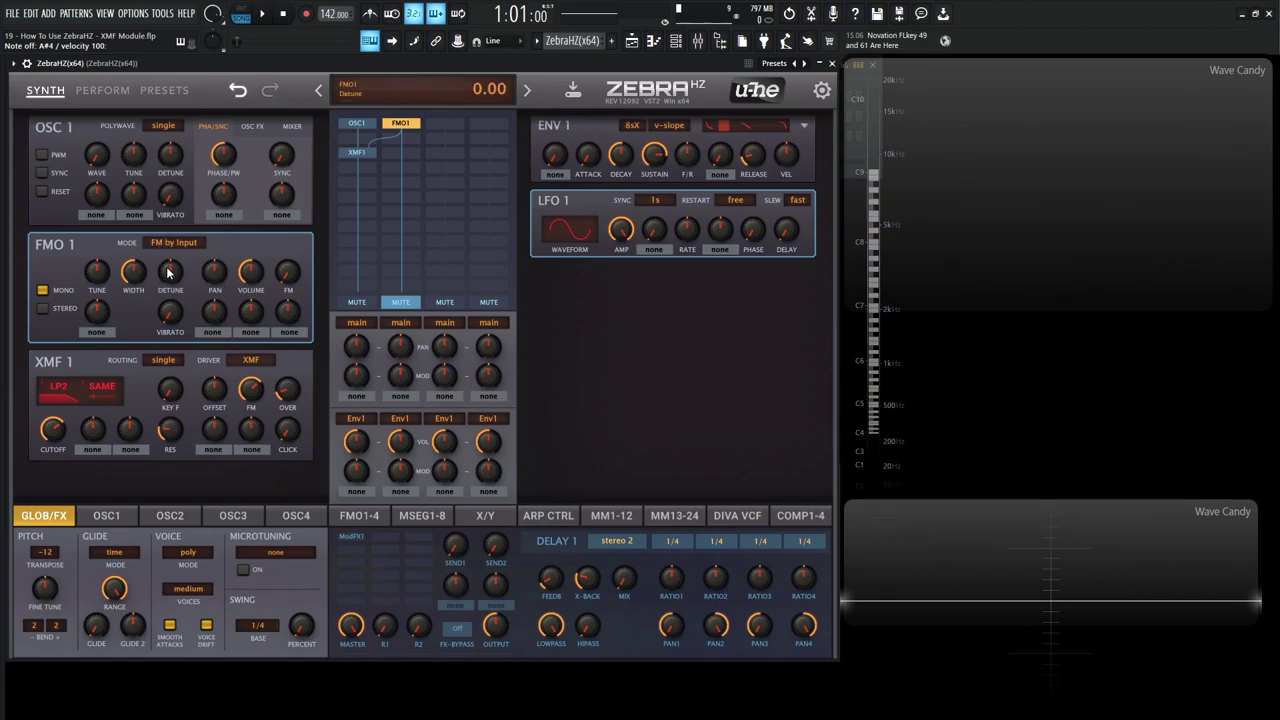
Step: Detune FMO1 down to -48, then bring it back up to about -34
{"action": "left_click_drag", "start_coordinate": [99, 279], "coordinate": [102, 358]}
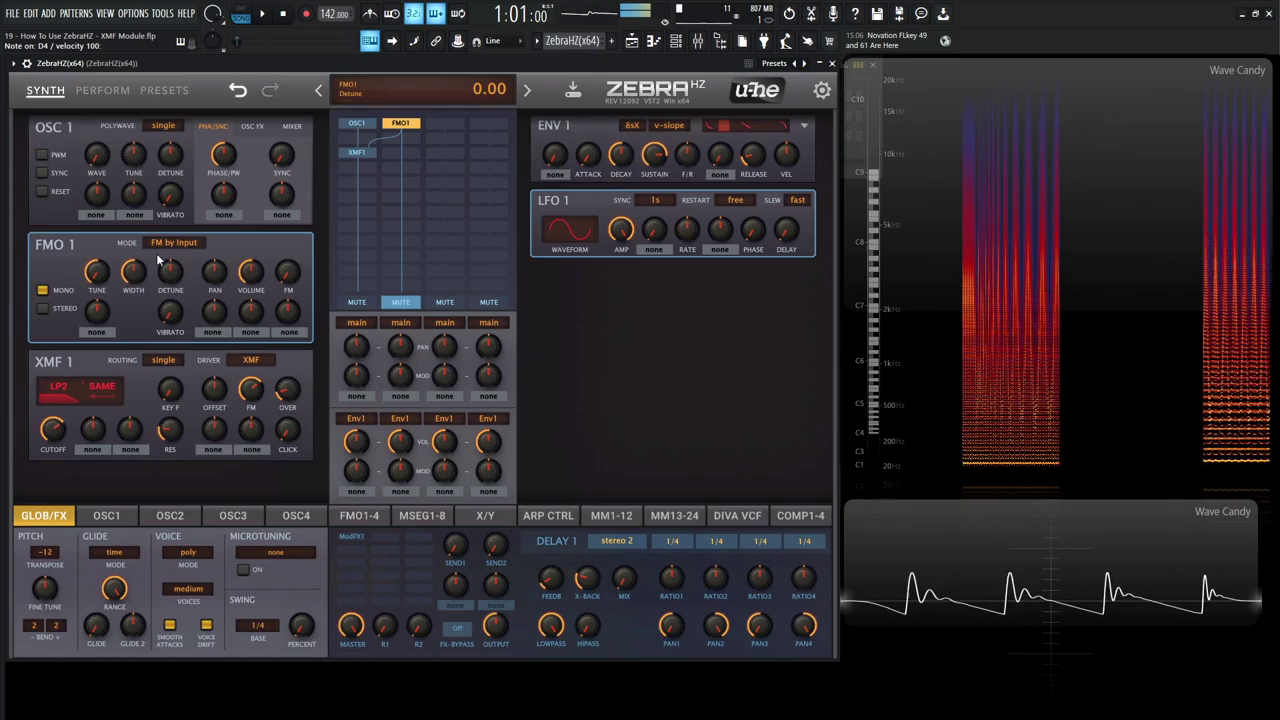
{"action": "left_click_drag", "start_coordinate": [97, 276], "coordinate": [90, 316]}
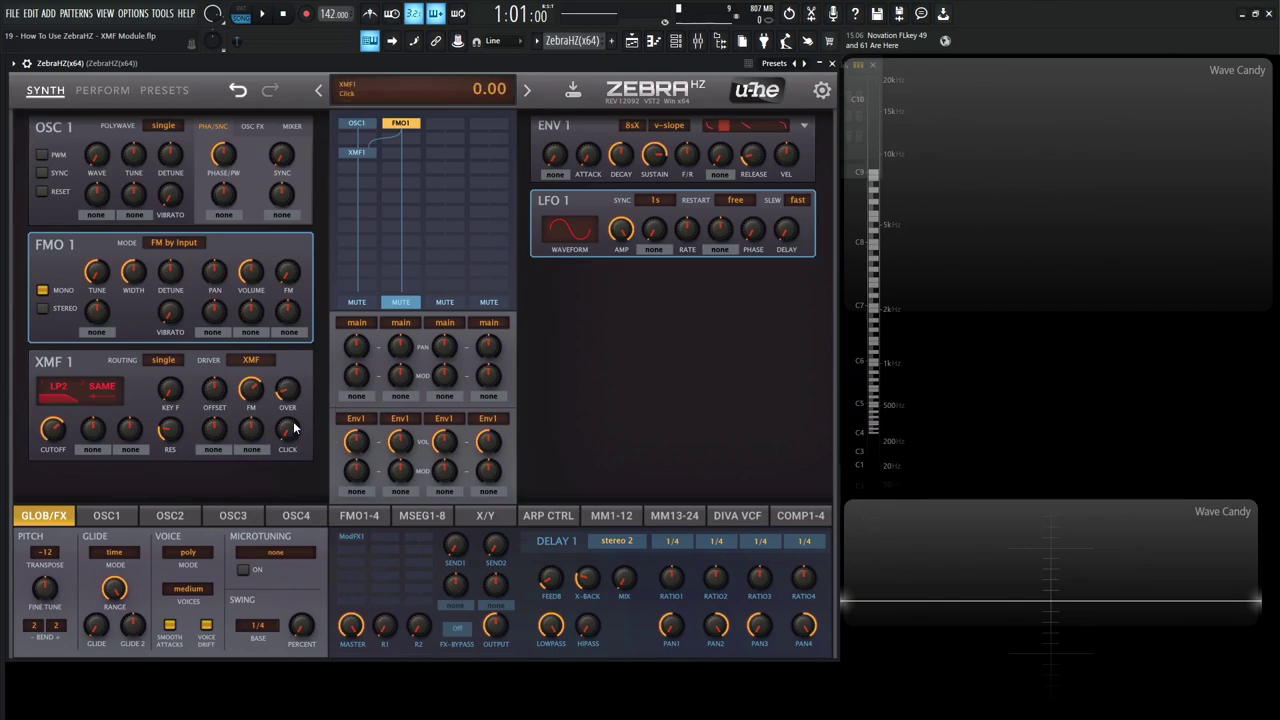
Step: On the XMF1 filter, raise overload to about 72 and settle click at 68
{"action": "mouse_move", "coordinate": [293, 428]}
{"action": "left_mouse_down"}
{"action": "mouse_move", "coordinate": [286, 383]}
{"action": "mouse_move", "coordinate": [298, 430]}
{"action": "left_mouse_up"}
{"action": "left_click", "coordinate": [362, 152]}
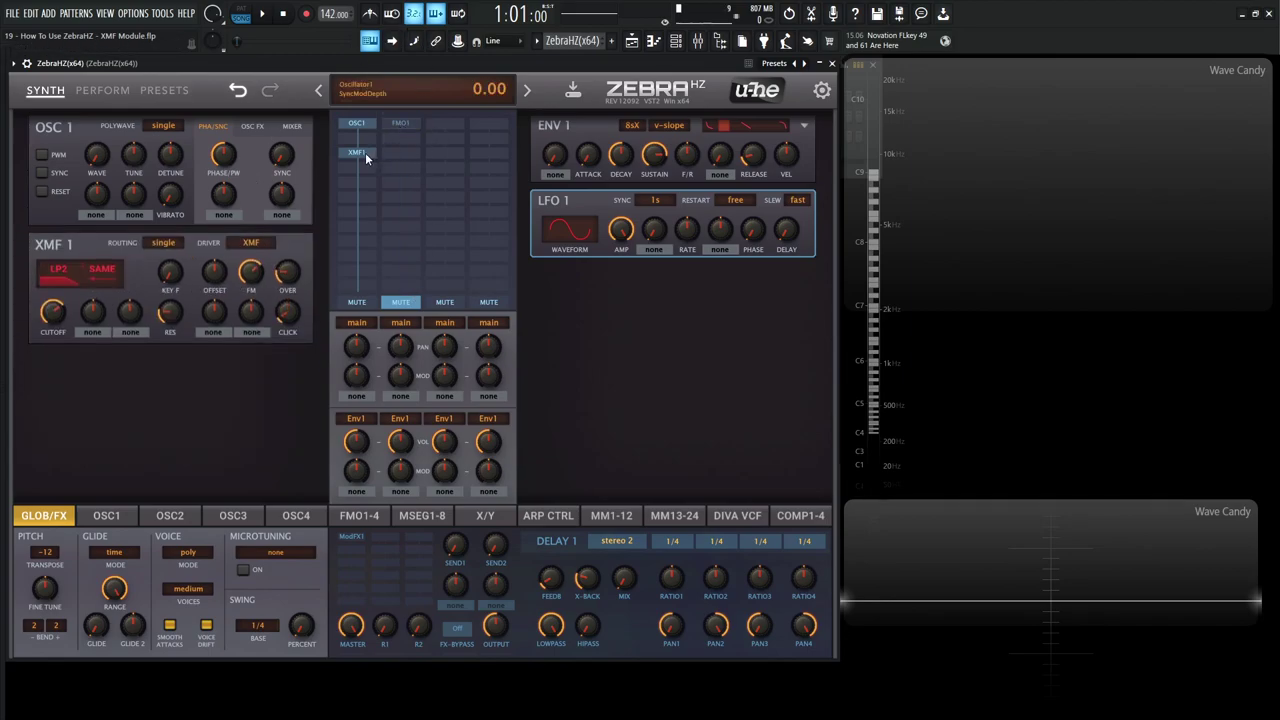
{"action": "left_click_drag", "start_coordinate": [287, 314], "coordinate": [295, 465]}
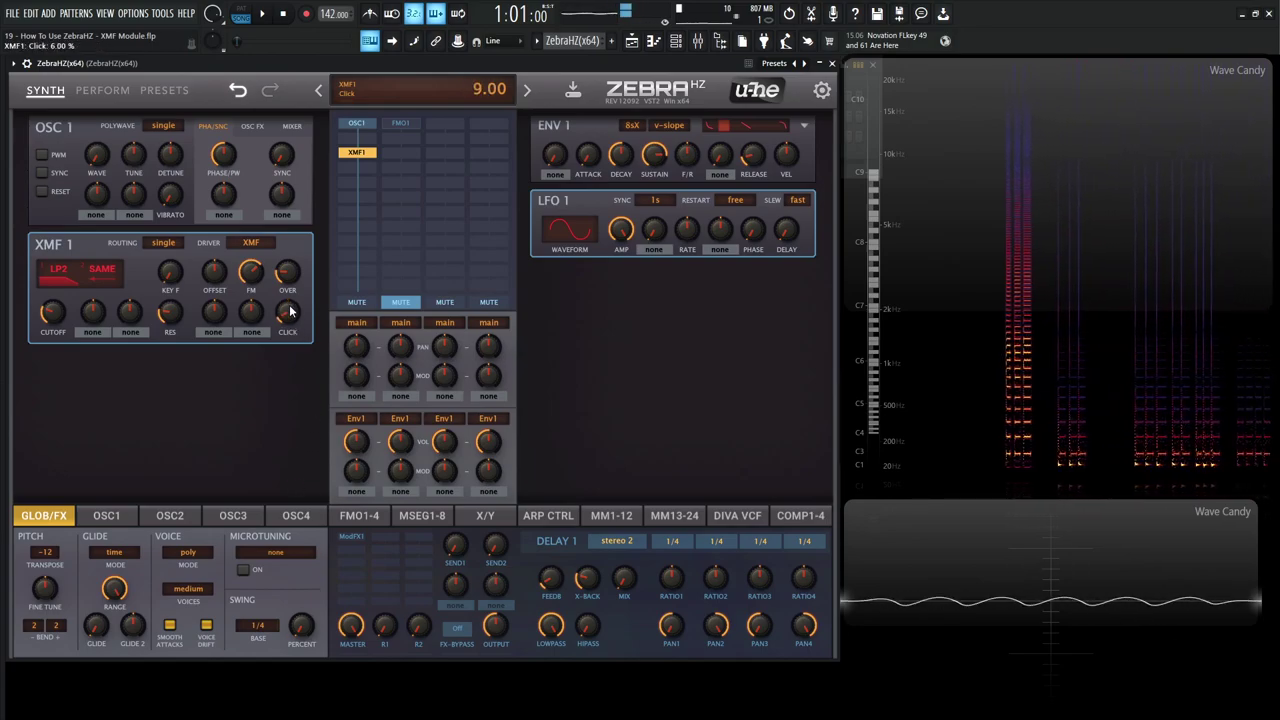
{"action": "left_click_drag", "start_coordinate": [287, 312], "coordinate": [291, 228]}
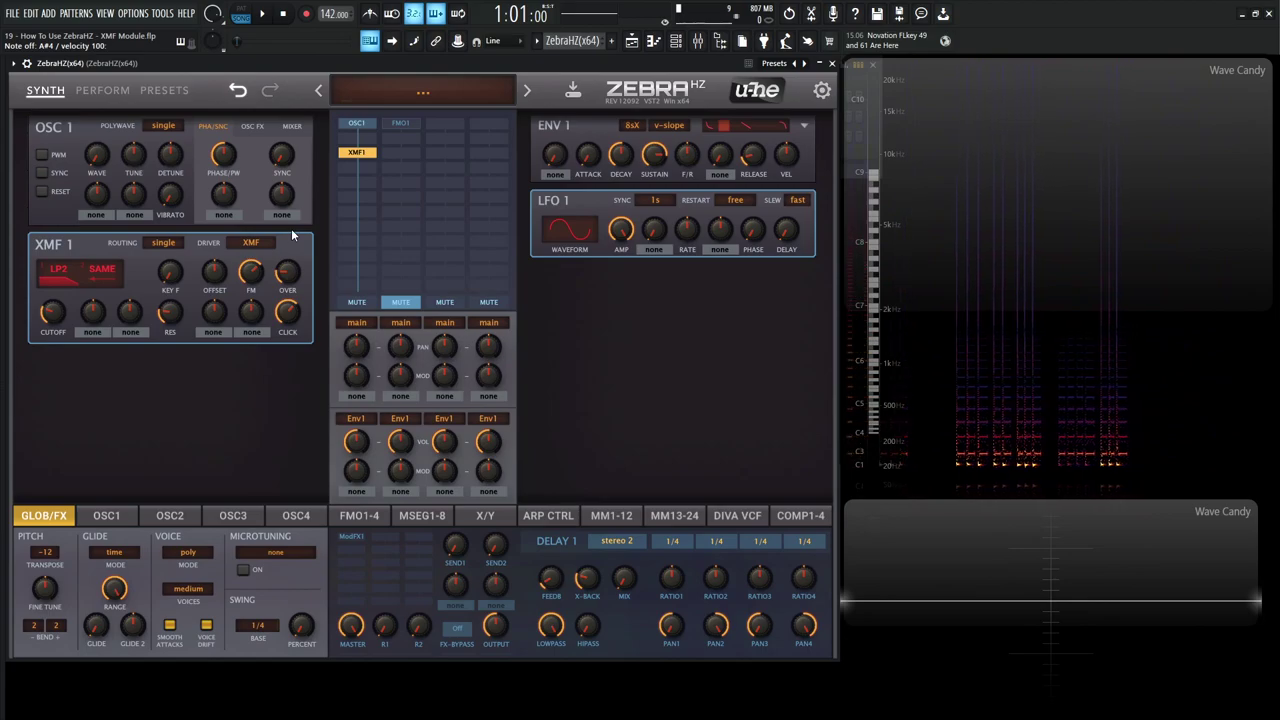
{"action": "left_click_drag", "start_coordinate": [287, 273], "coordinate": [289, 297]}
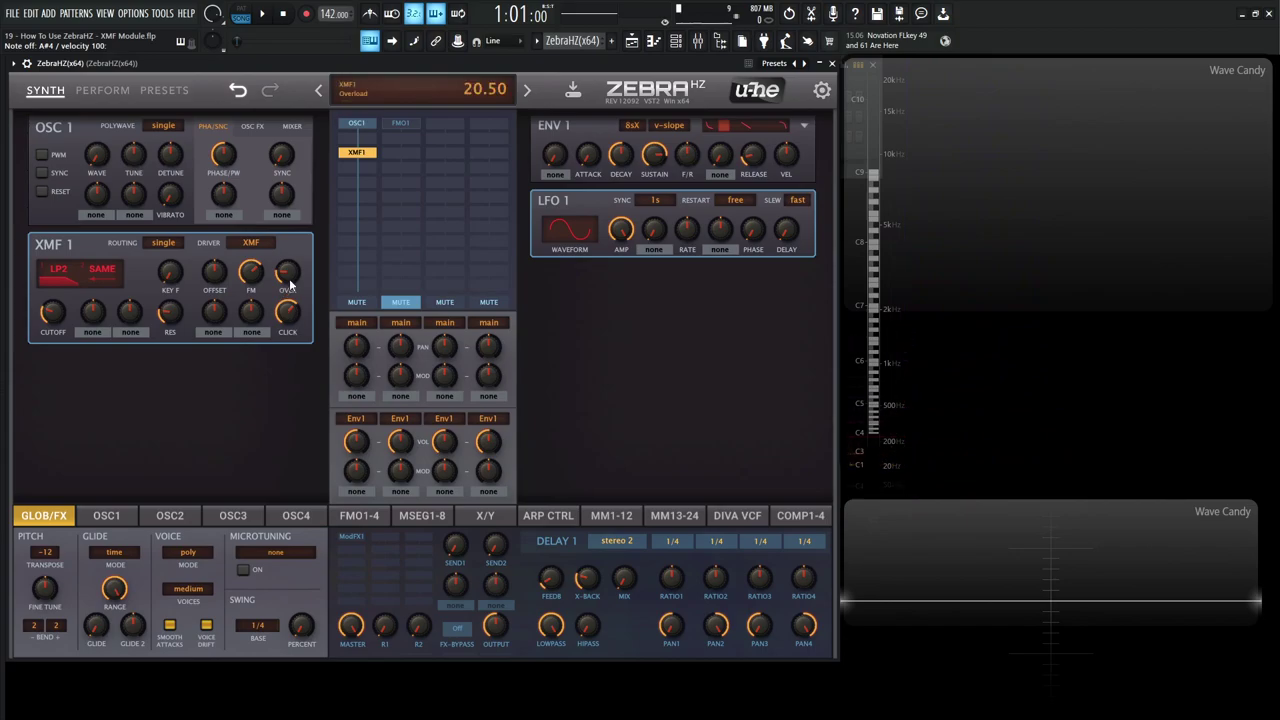
{"action": "left_click_drag", "start_coordinate": [292, 284], "coordinate": [281, 259]}
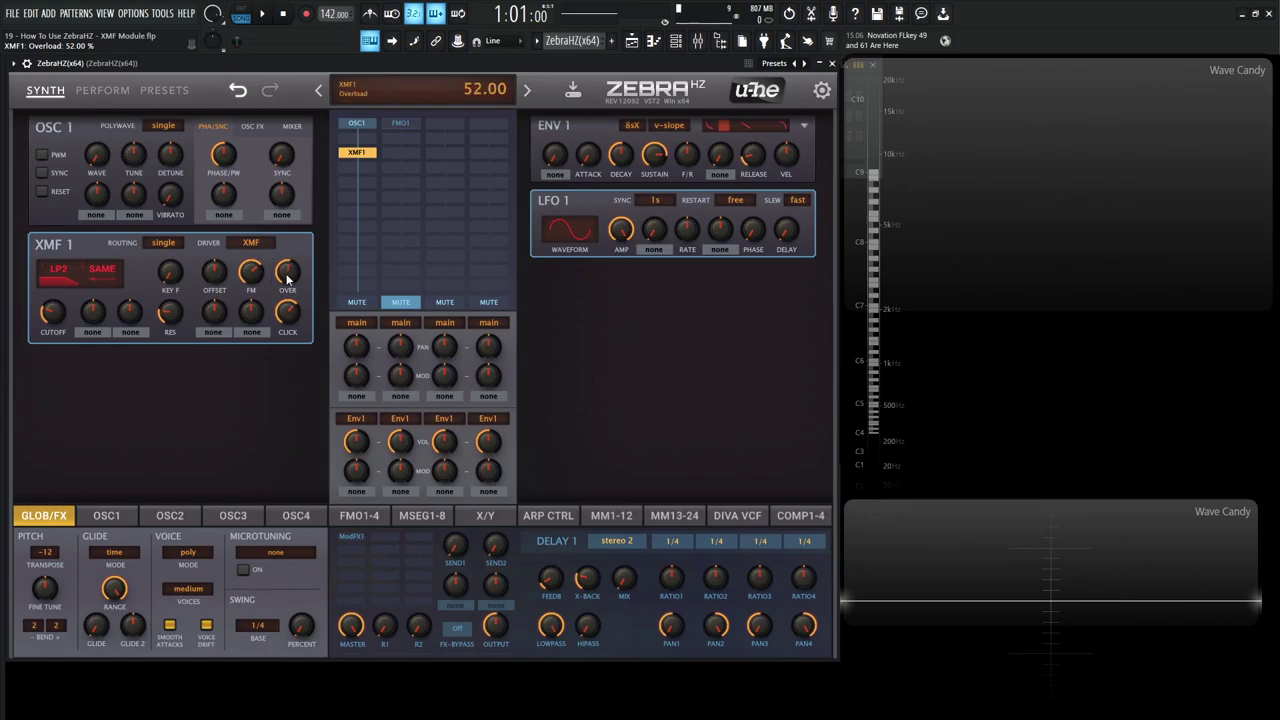
{"action": "left_click_drag", "start_coordinate": [288, 260], "coordinate": [289, 256]}
{"action": "left_click_drag", "start_coordinate": [288, 305], "coordinate": [293, 307]}
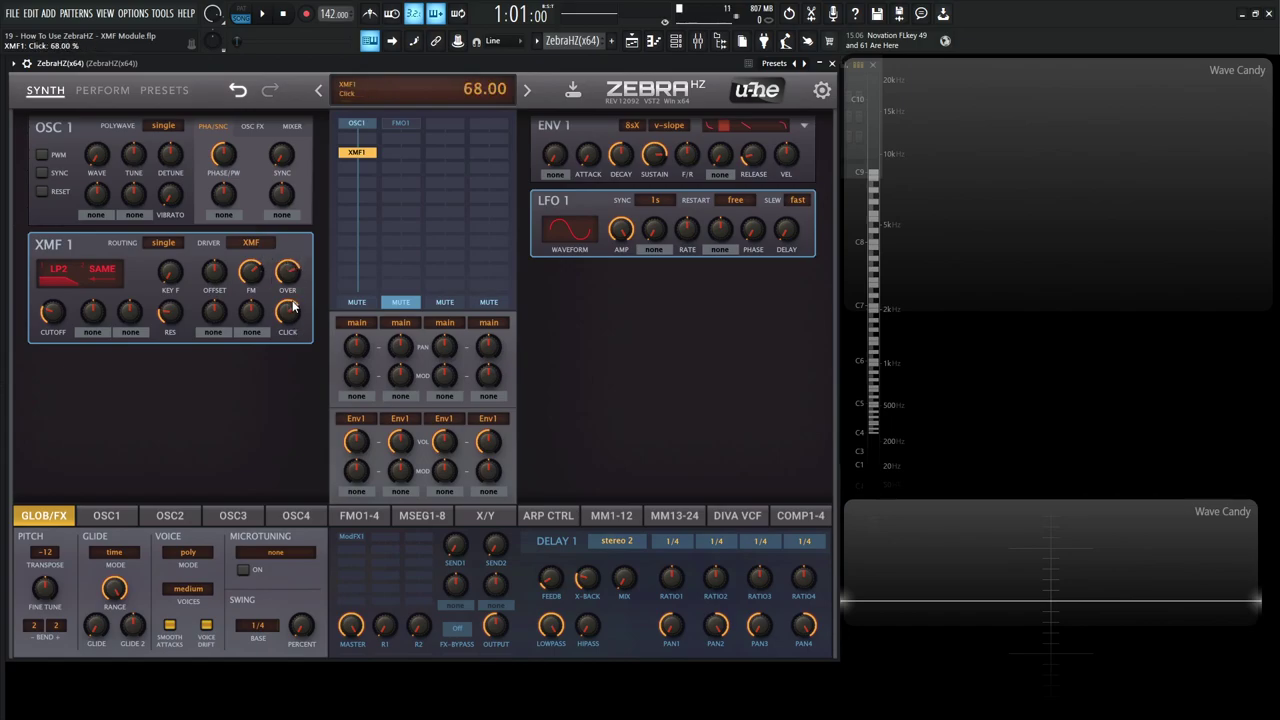